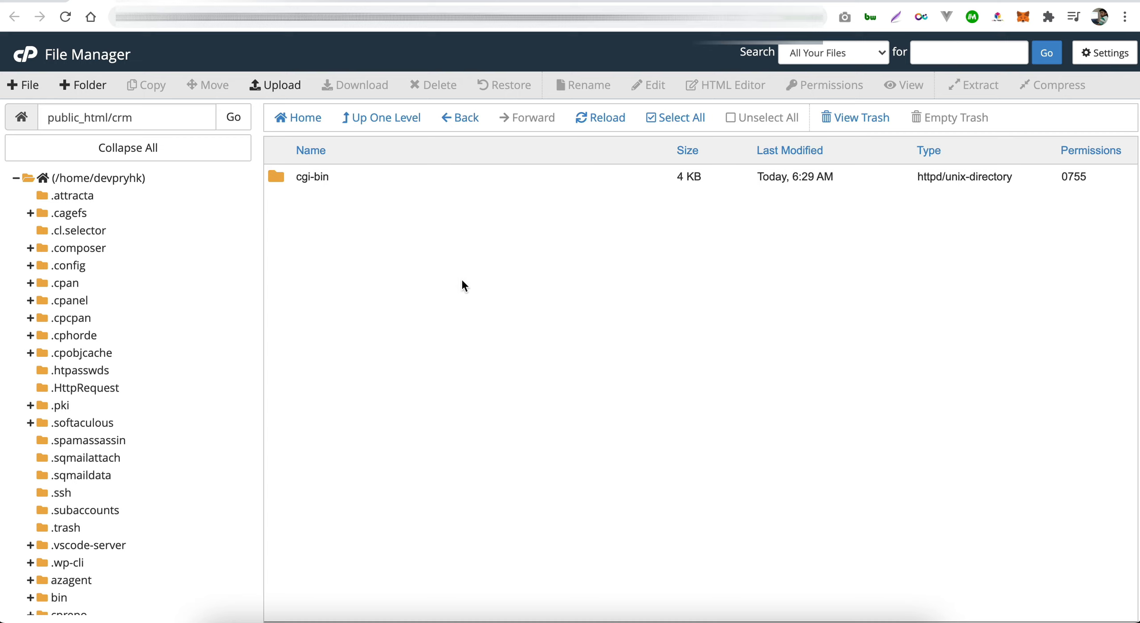
# - Start a file upload into the public_html/crm folder, which holds only cgi-bin
pyautogui.click(285, 86)
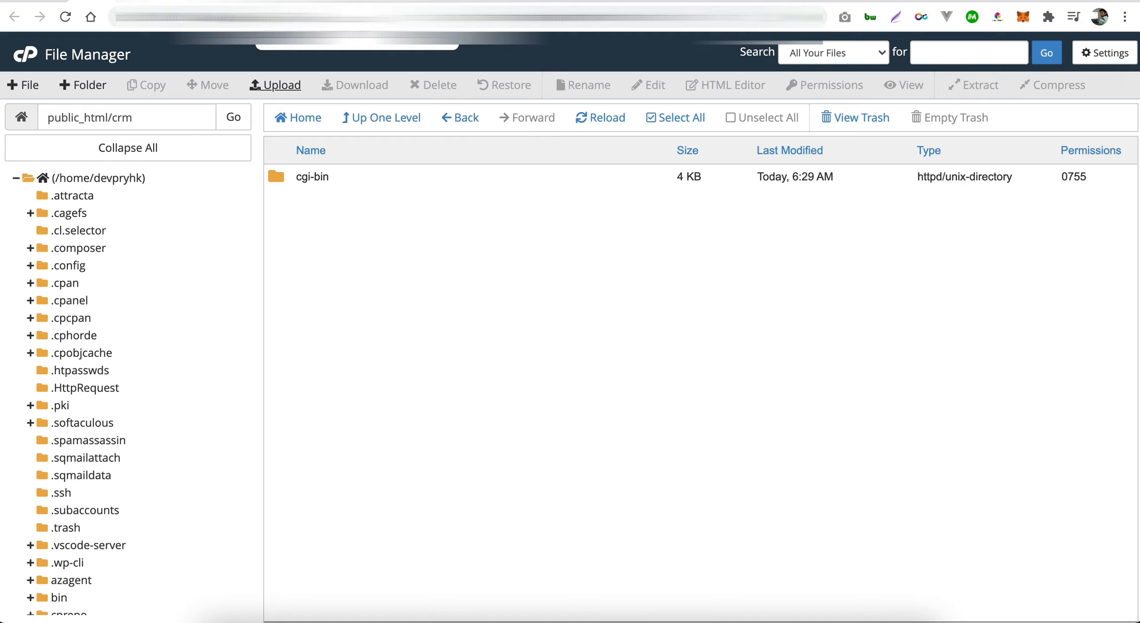
# - Load the crm upload page and reveal main_file_v2.0.zip from Downloads > CRM in Finder
pyautogui.press('Return')
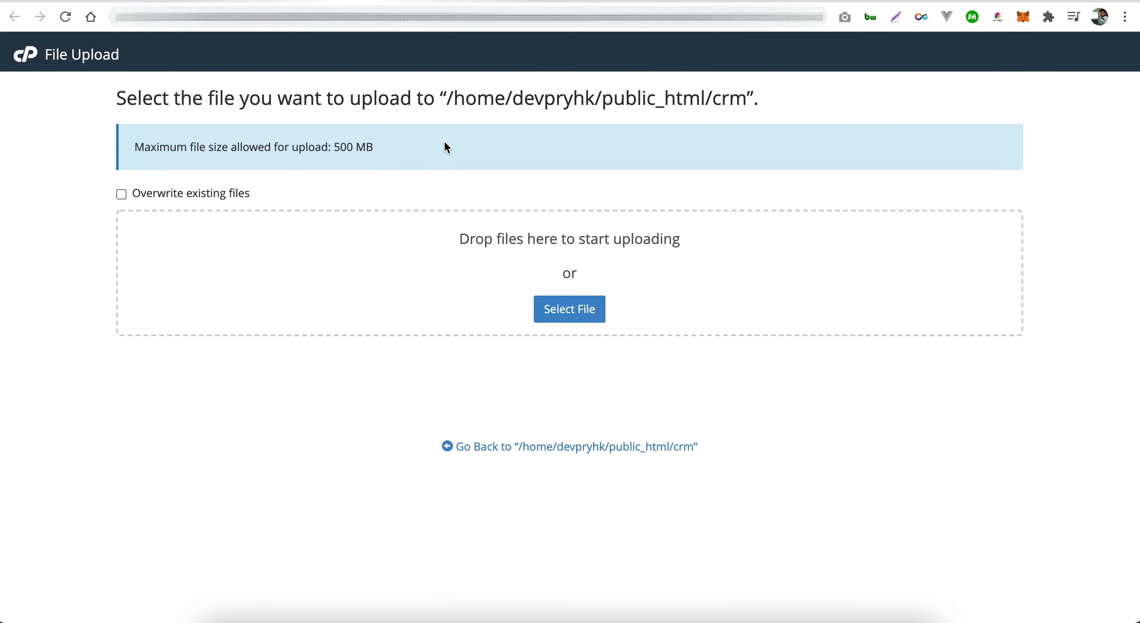
pyautogui.click(563, 311)
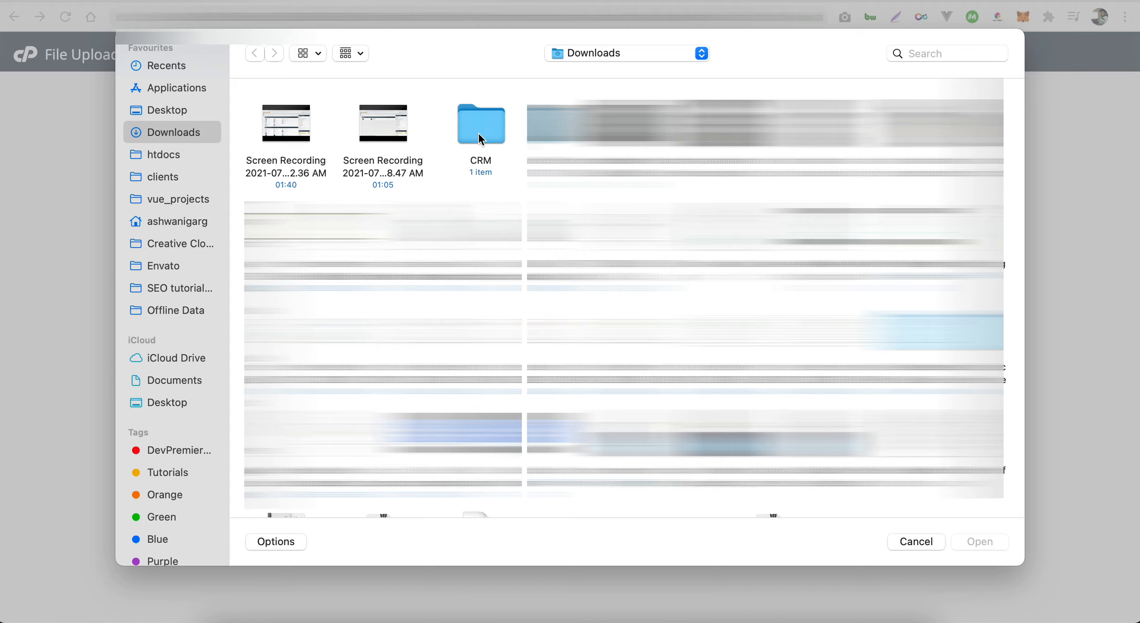
pyautogui.doubleClick(481, 139)
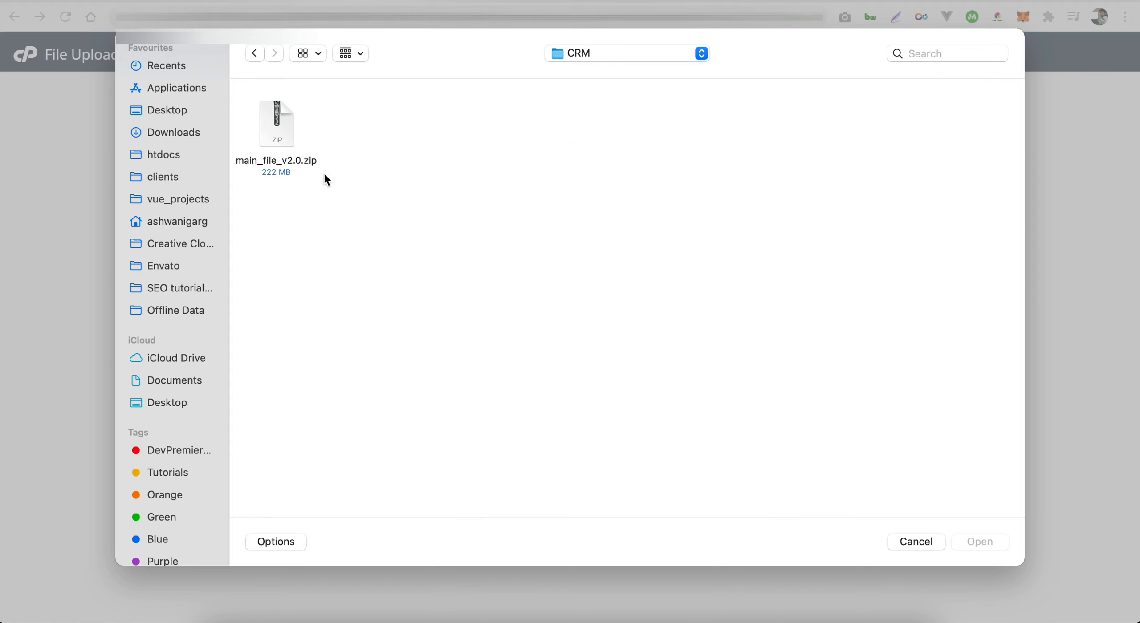
pyautogui.click(277, 132)
pyautogui.rightClick(276, 129)
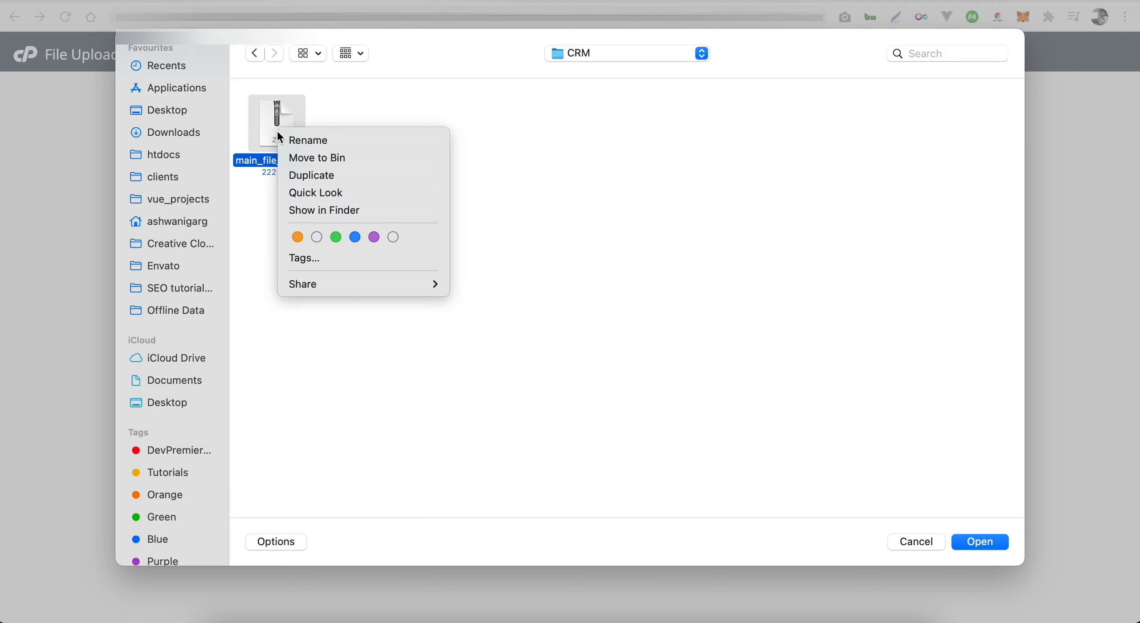
pyautogui.click(319, 210)
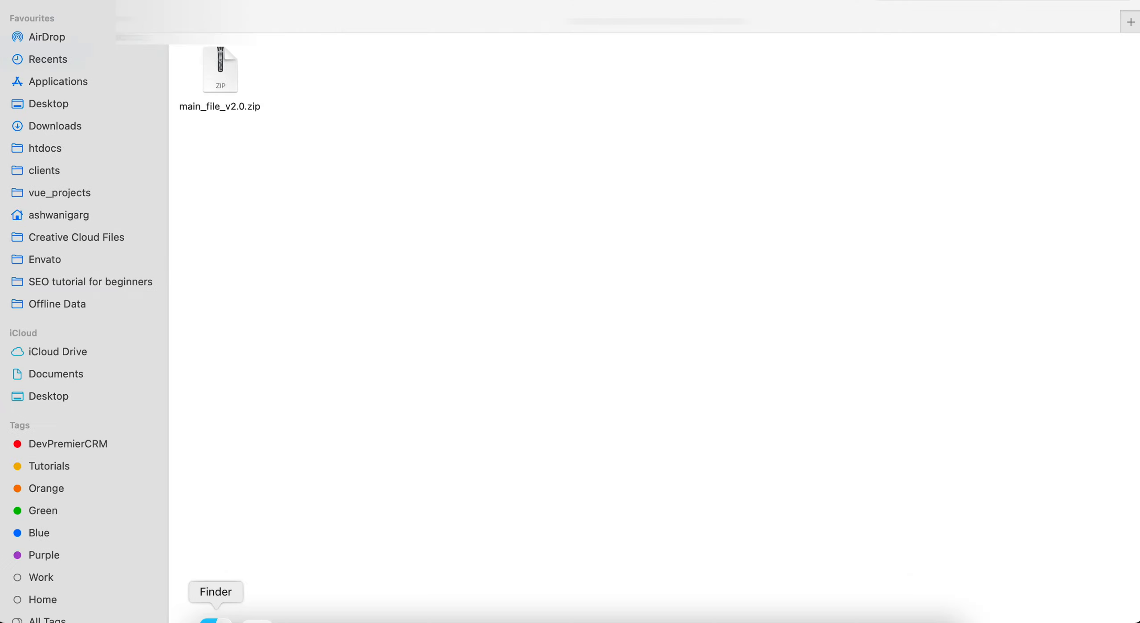
# - Unzip main_file_v2.0.zip and open the main_file_v2.0 folder to devpremier_crm_v2.0.zip
pyautogui.click(230, 93)
pyautogui.rightClick(228, 88)
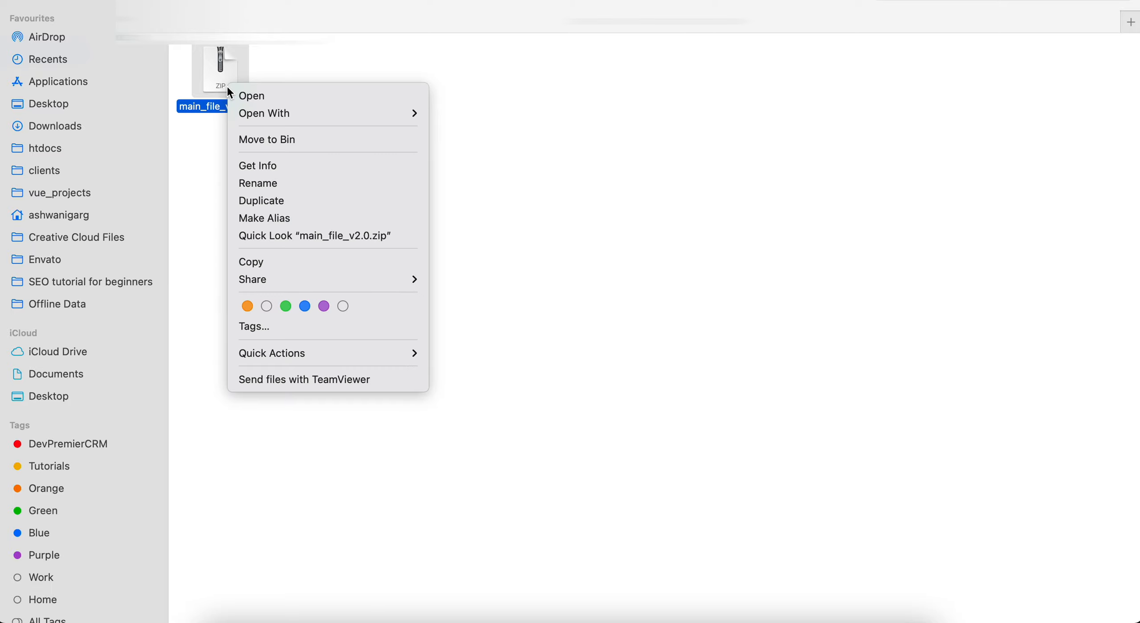
pyautogui.click(220, 62)
pyautogui.doubleClick(221, 64)
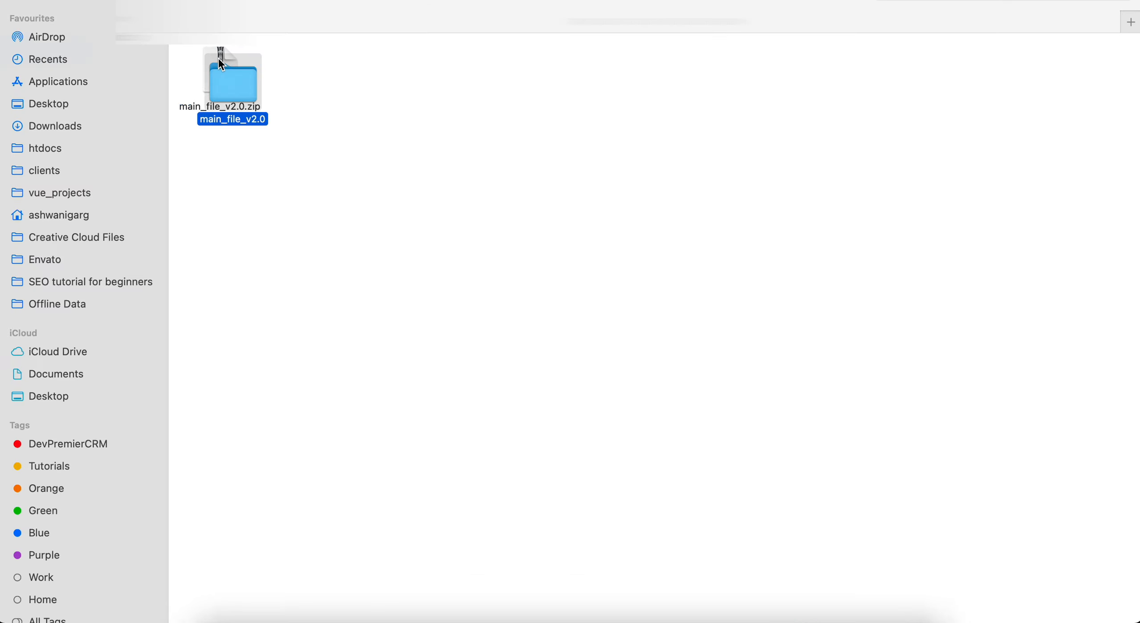
pyautogui.doubleClick(338, 74)
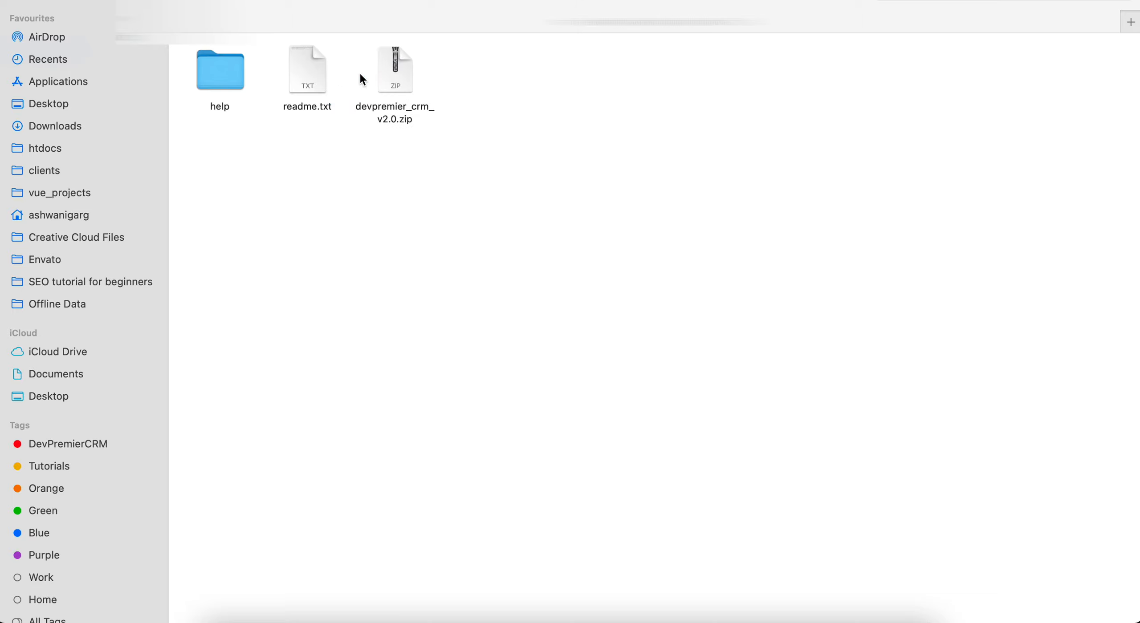
pyautogui.click(418, 82)
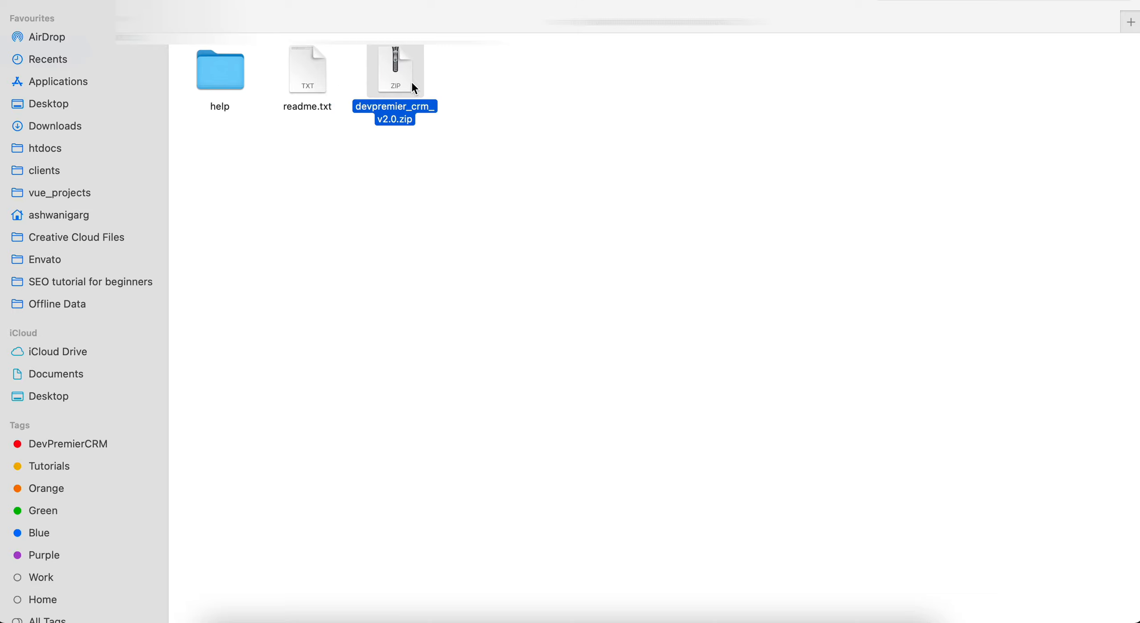
# - Upload devpremier_crm_v2.0.zip from the main_file_v2.0 folder and return to the crm listing
pyautogui.click(305, 620)
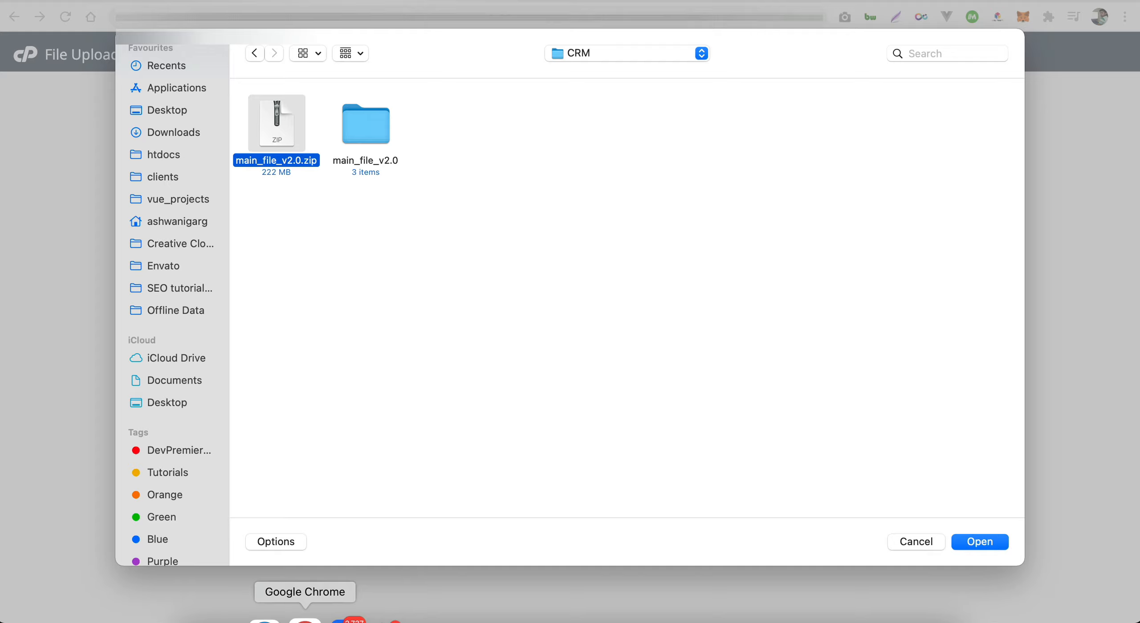
pyautogui.click(369, 121)
pyautogui.doubleClick(368, 119)
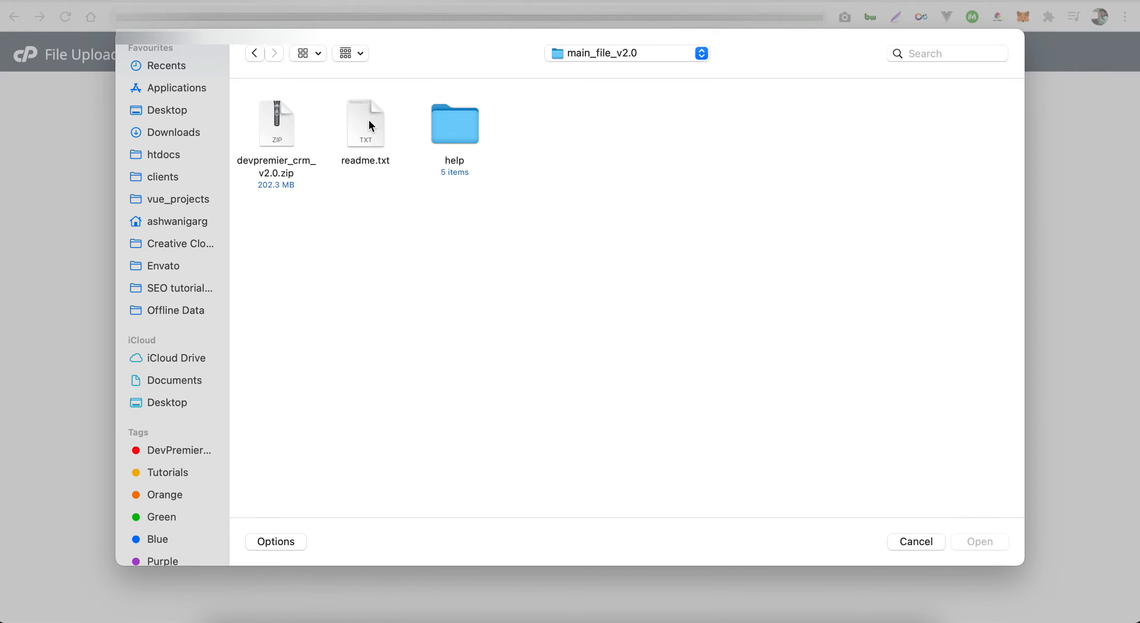
pyautogui.doubleClick(283, 121)
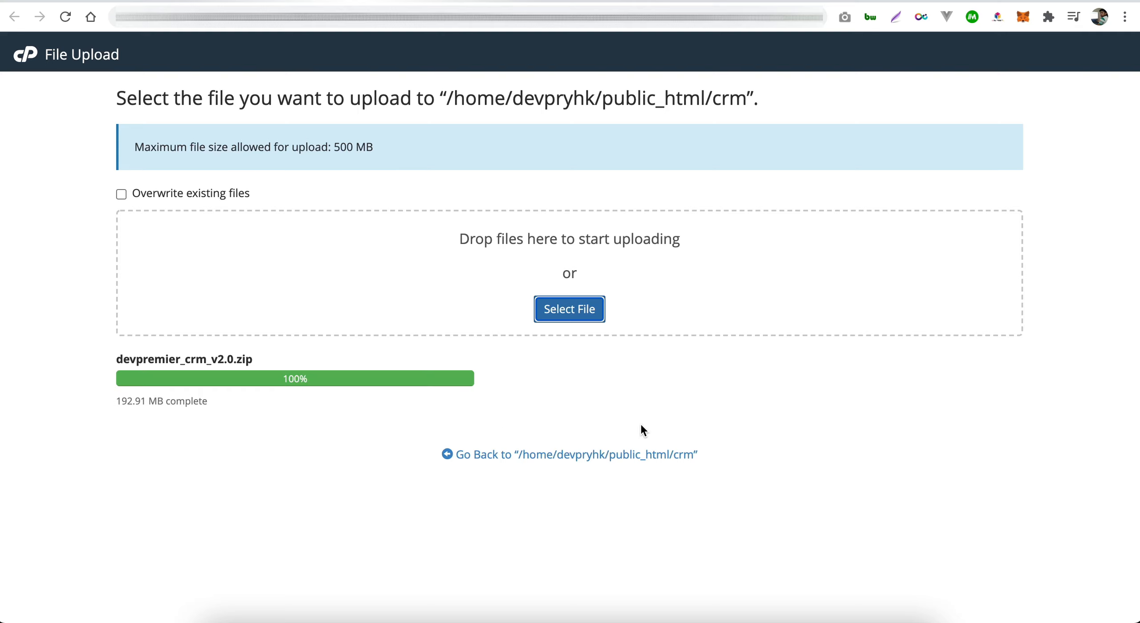
pyautogui.click(563, 454)
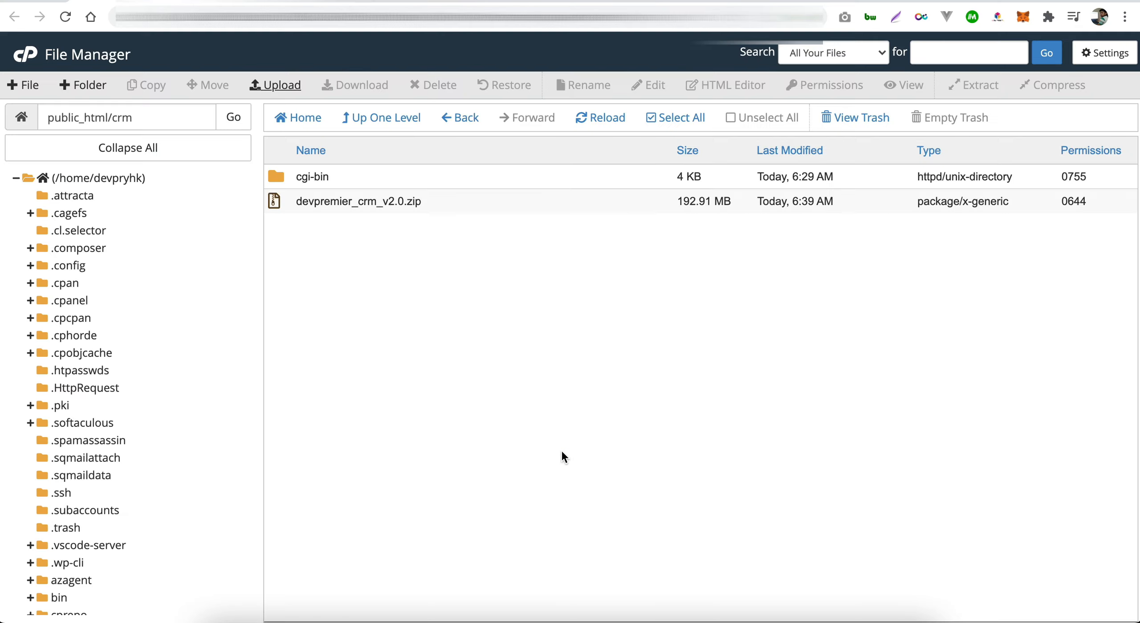
# - Extract the zip into /public_html/crm and reload to show devpremier_crm and __MACOSX
pyautogui.click(423, 201)
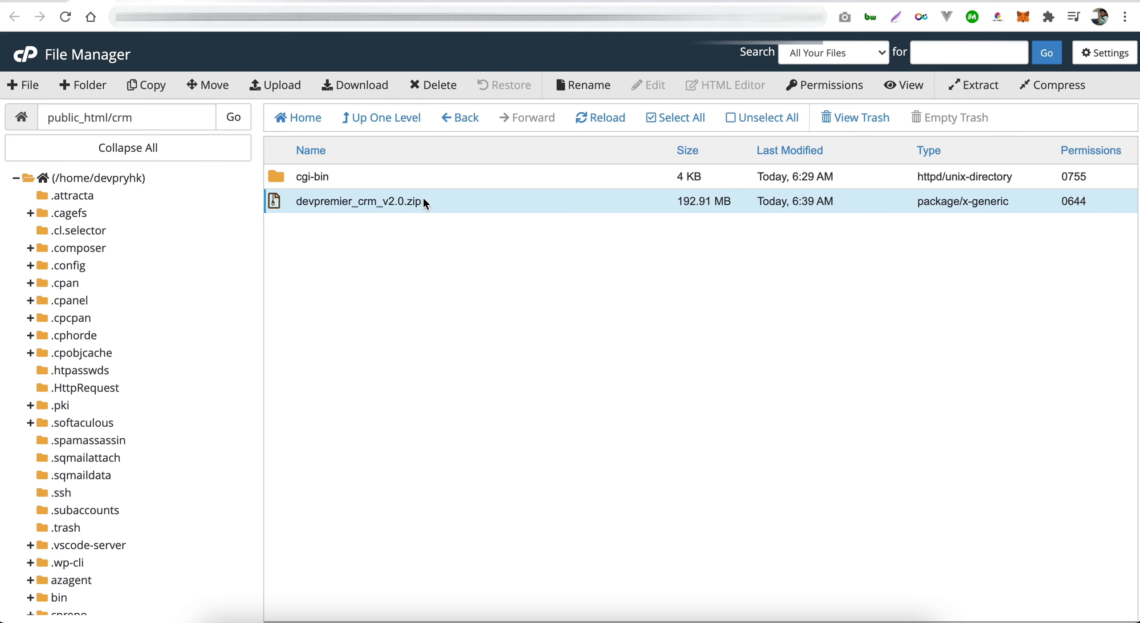
pyautogui.rightClick(372, 205)
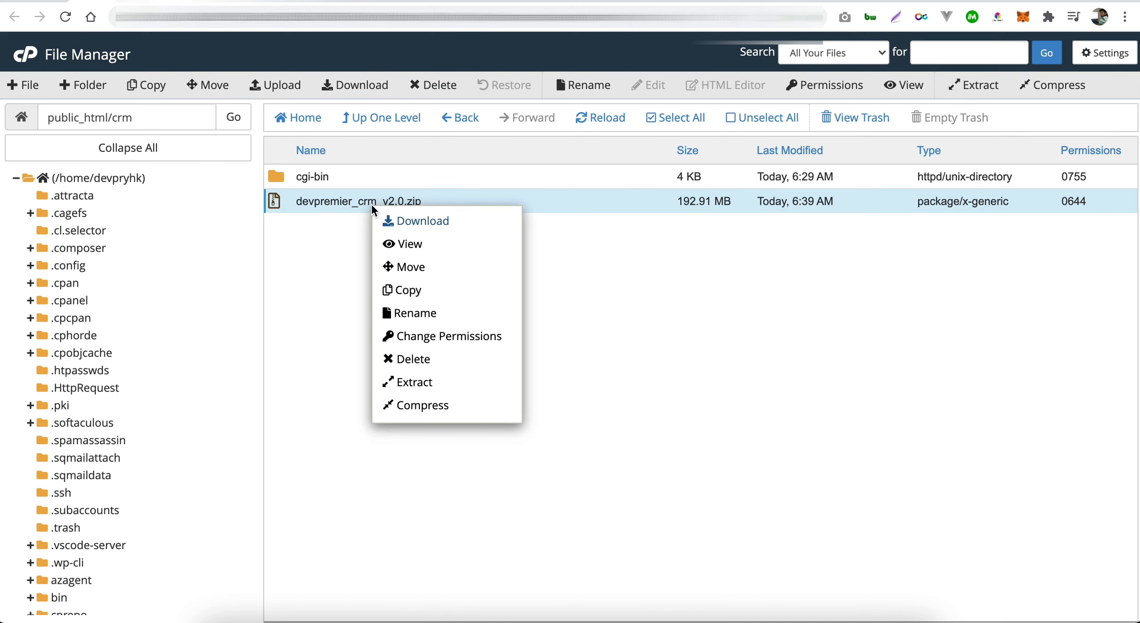
pyautogui.click(435, 382)
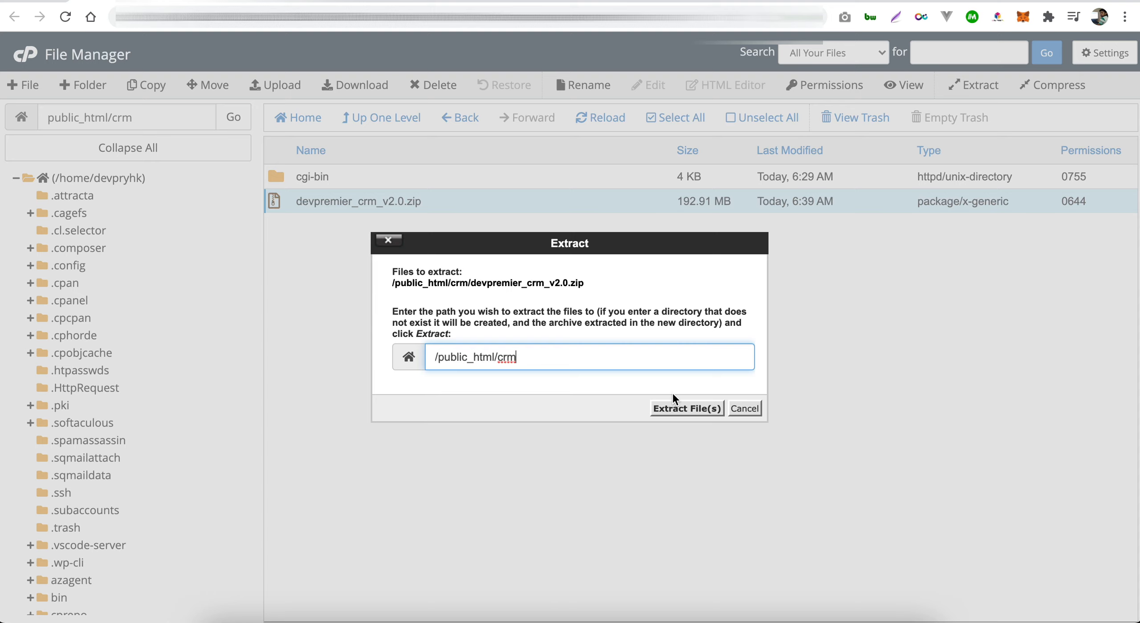
pyautogui.click(686, 408)
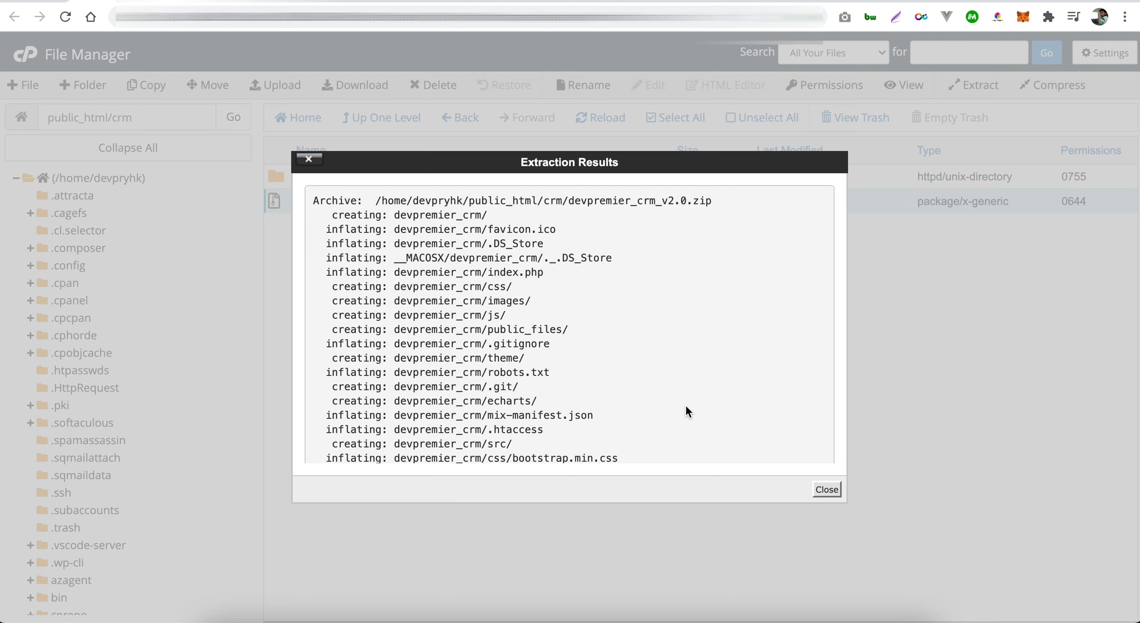
pyautogui.click(827, 489)
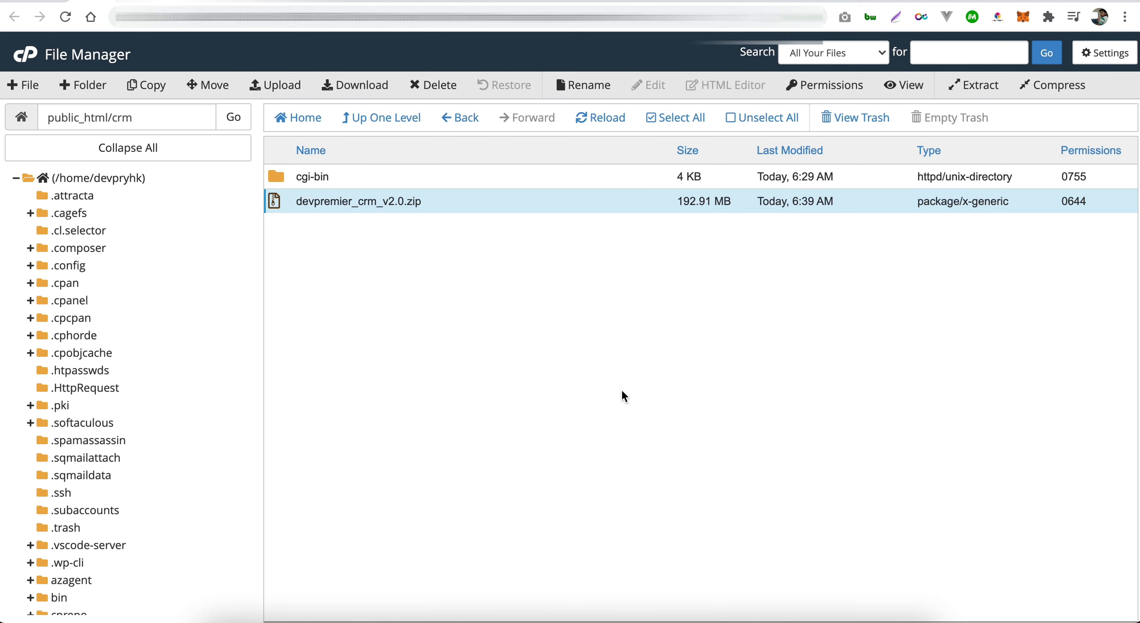
pyautogui.click(602, 119)
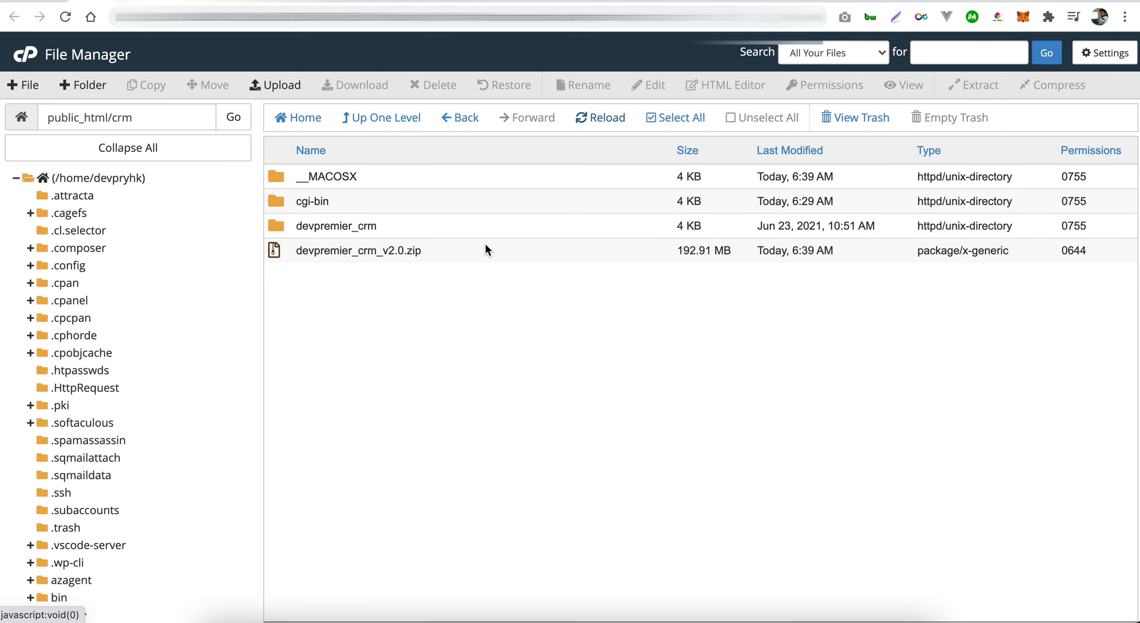
# - Permanently delete the uploaded zip archive, skipping the trash
pyautogui.click(400, 245)
pyautogui.rightClick(400, 244)
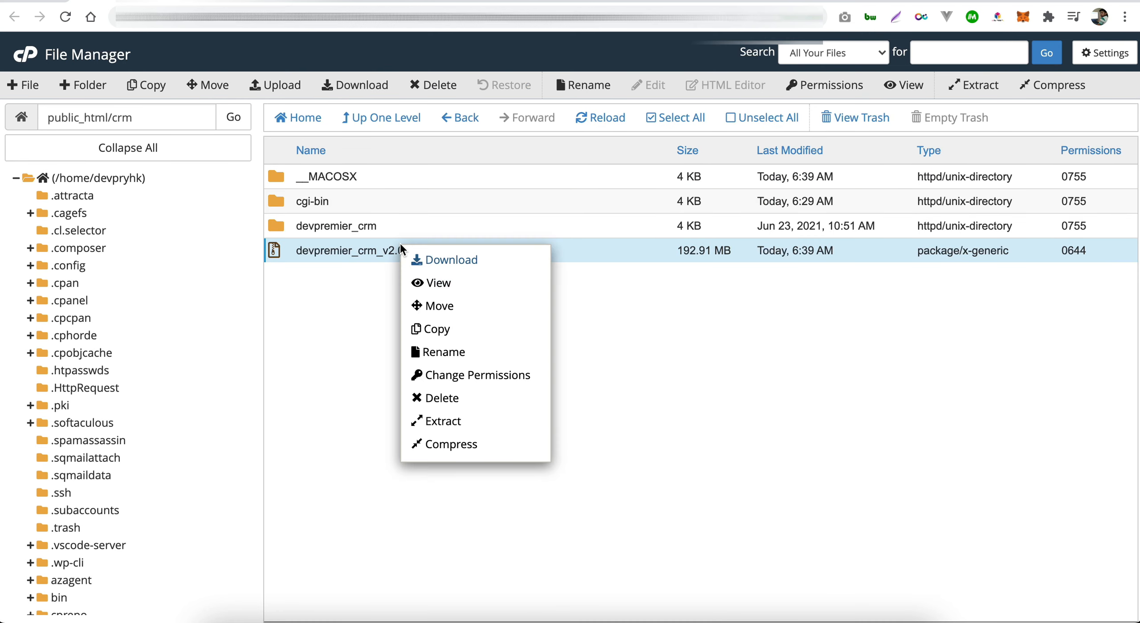
pyautogui.click(461, 397)
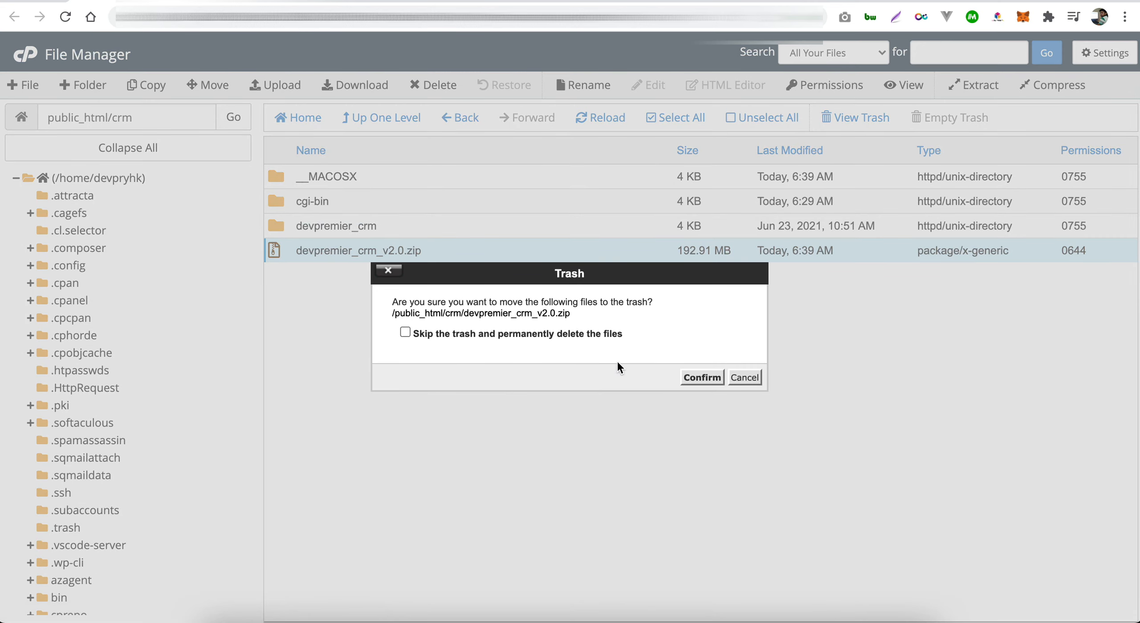
pyautogui.click(589, 334)
pyautogui.click(702, 377)
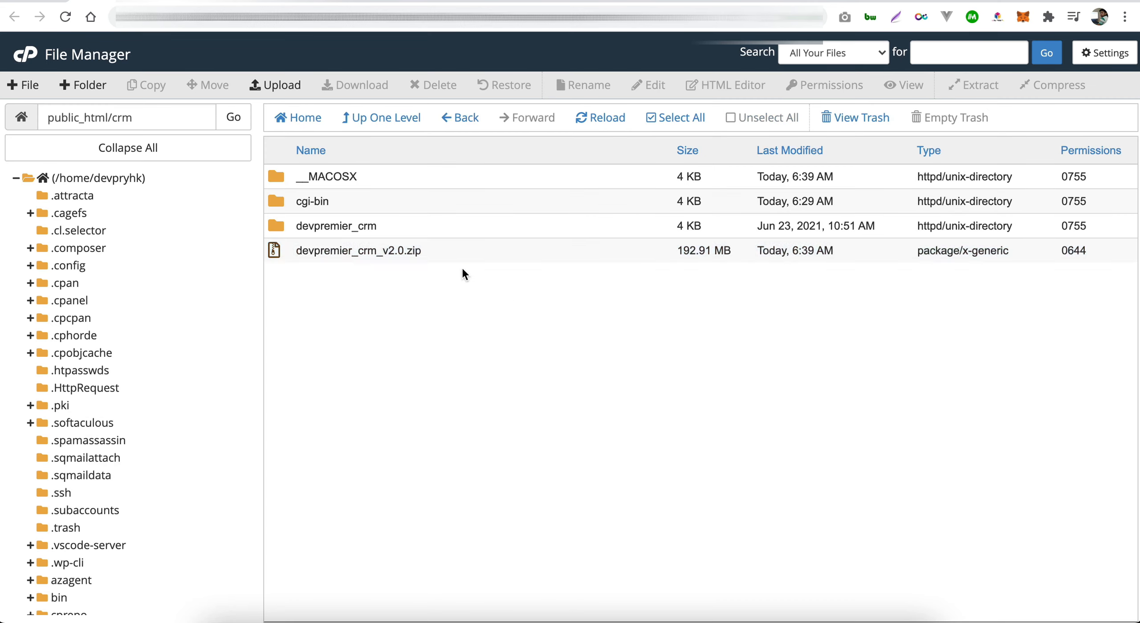
# - Move all files from devpremier_crm up into /public_html/crm
pyautogui.doubleClick(422, 226)
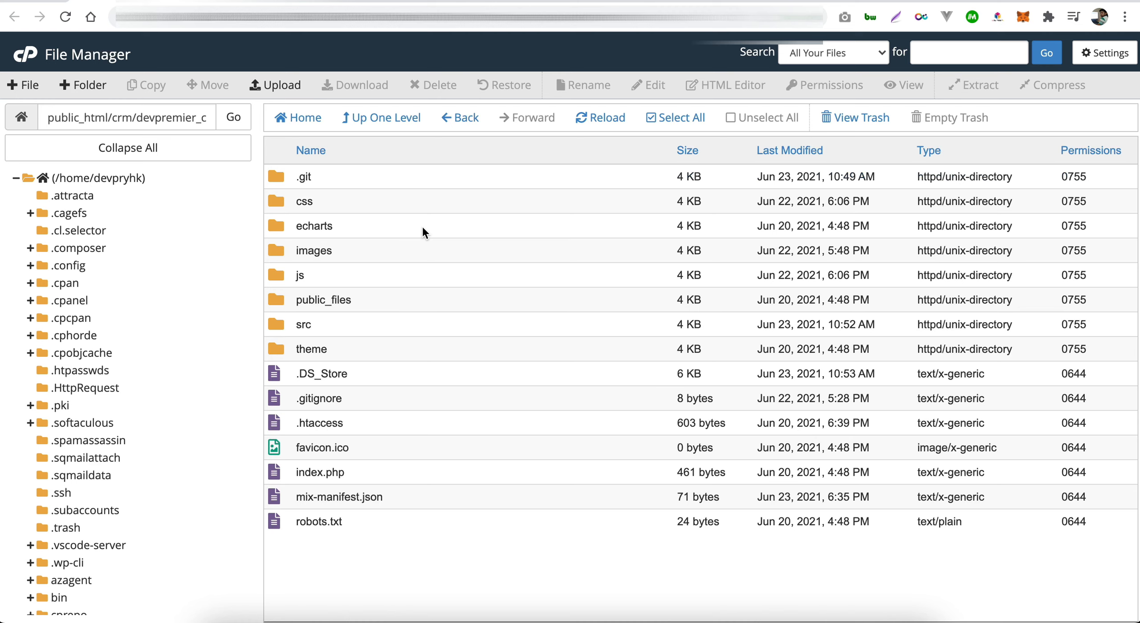
pyautogui.click(381, 117)
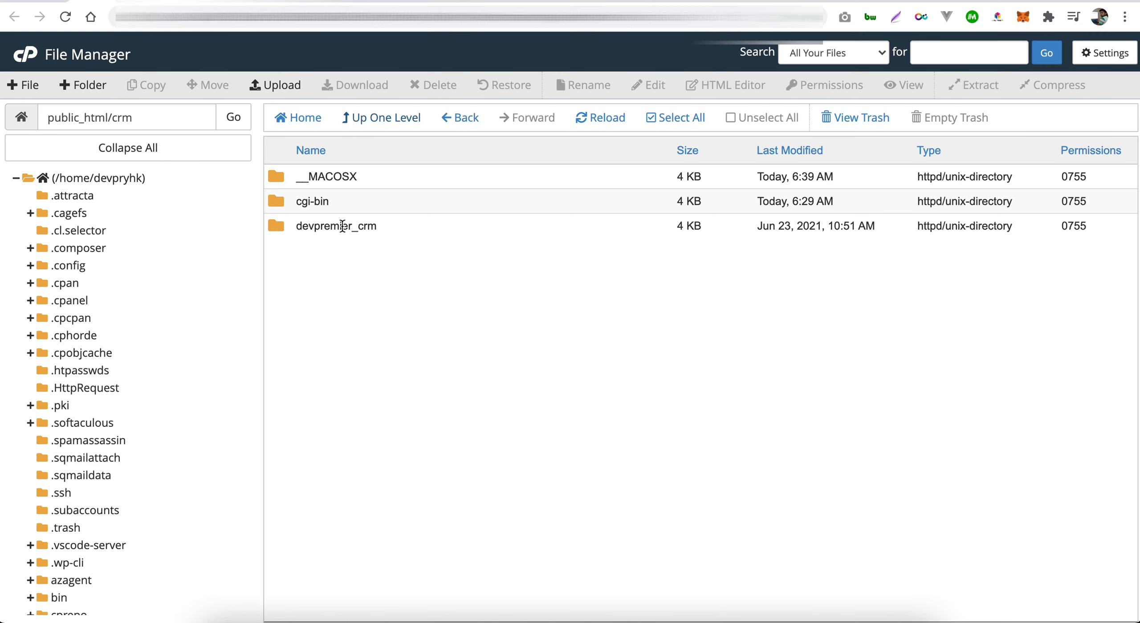
pyautogui.doubleClick(415, 225)
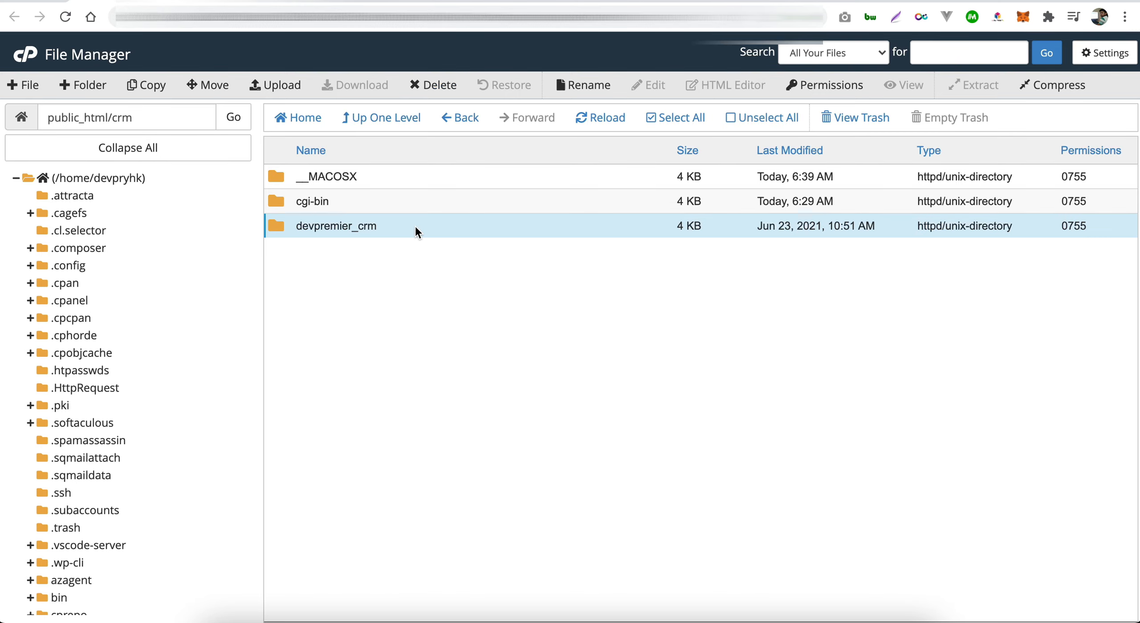
pyautogui.click(666, 119)
pyautogui.click(212, 84)
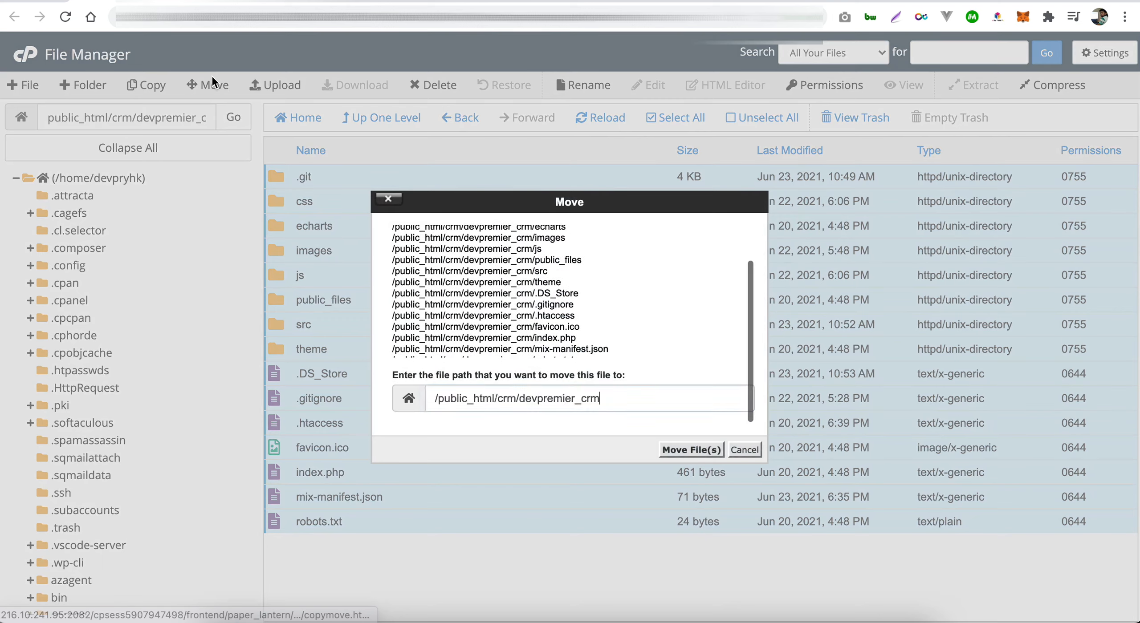
pyautogui.press('BackSpace')
pyautogui.press('BackSpace')
pyautogui.press('BackSpace')
pyautogui.press('BackSpace')
pyautogui.press('BackSpace')
pyautogui.press('BackSpace')
pyautogui.press('BackSpace')
pyautogui.press('BackSpace')
pyautogui.press('BackSpace')
pyautogui.press('BackSpace')
pyautogui.press('BackSpace')
pyautogui.press('BackSpace')
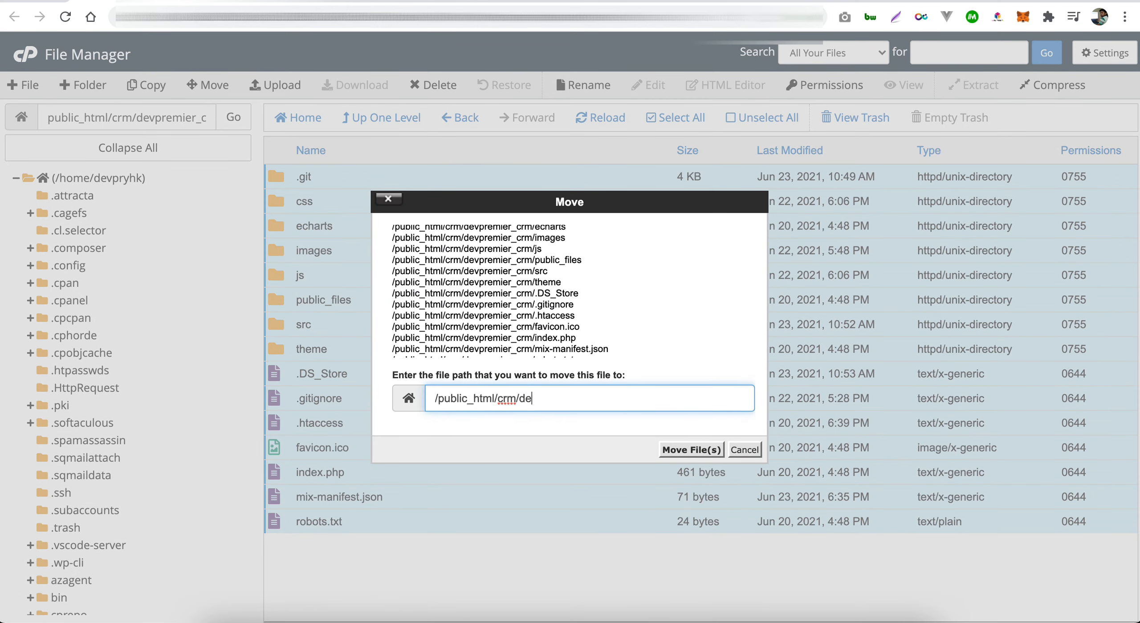
pyautogui.press('BackSpace')
pyautogui.click(667, 450)
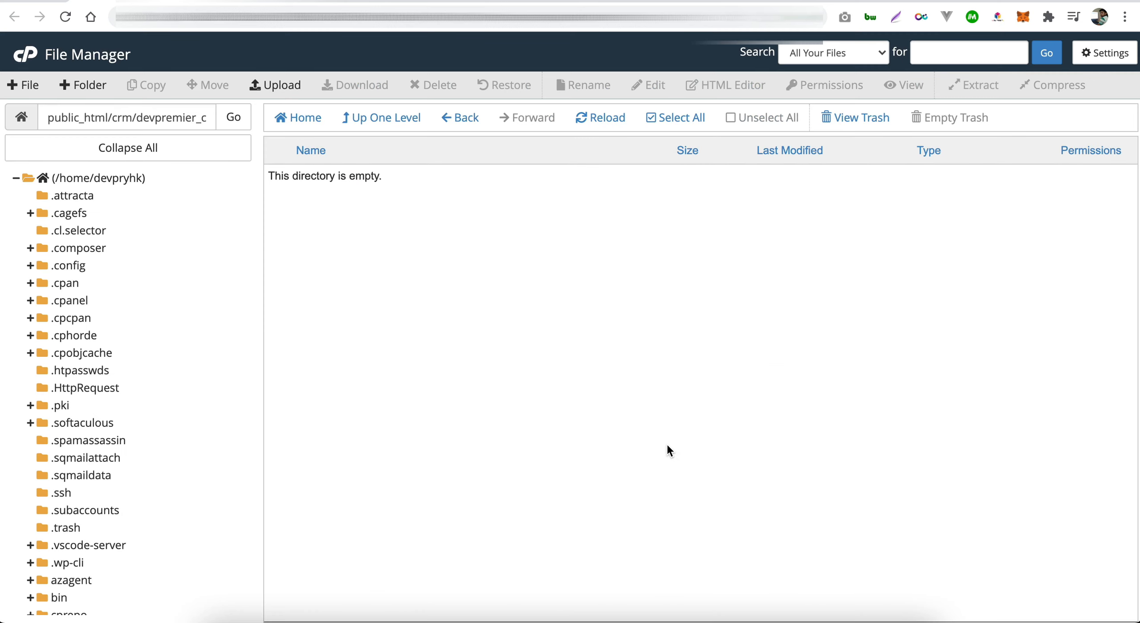
# - Delete the now-empty devpremier_crm folder from public_html/crm
pyautogui.click(363, 117)
pyautogui.click(412, 302)
pyautogui.rightClick(412, 299)
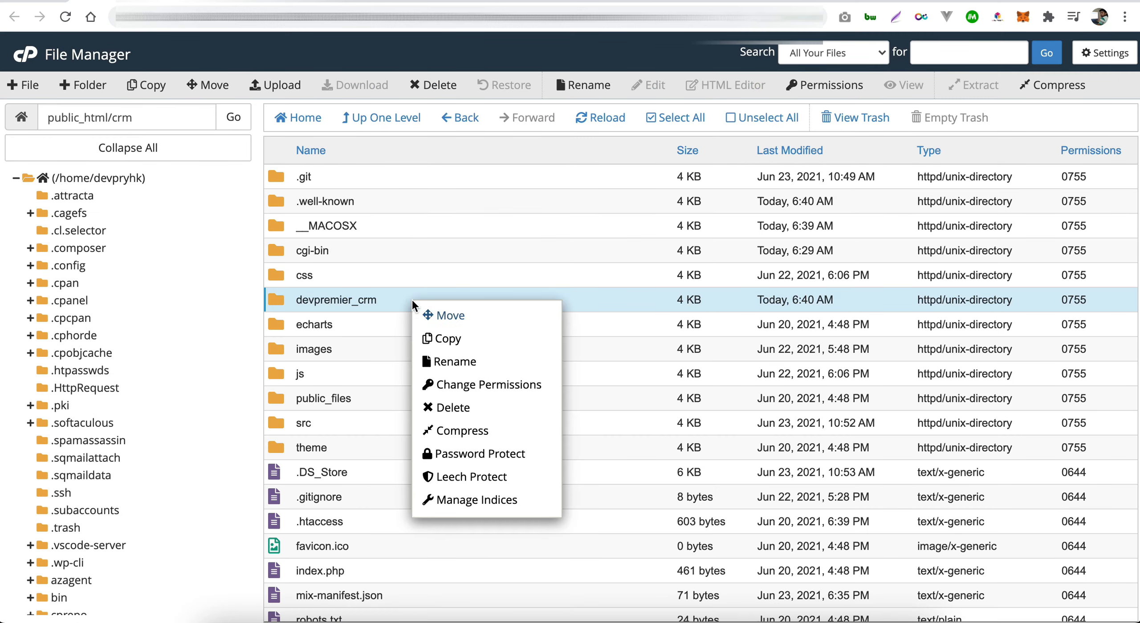
pyautogui.click(483, 412)
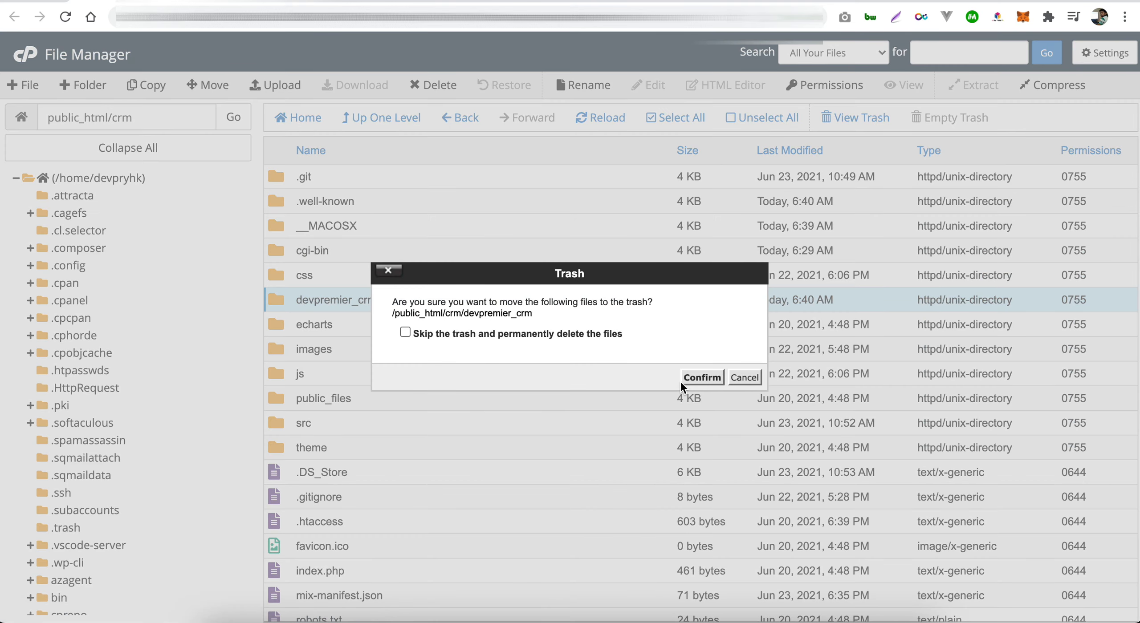
pyautogui.click(699, 378)
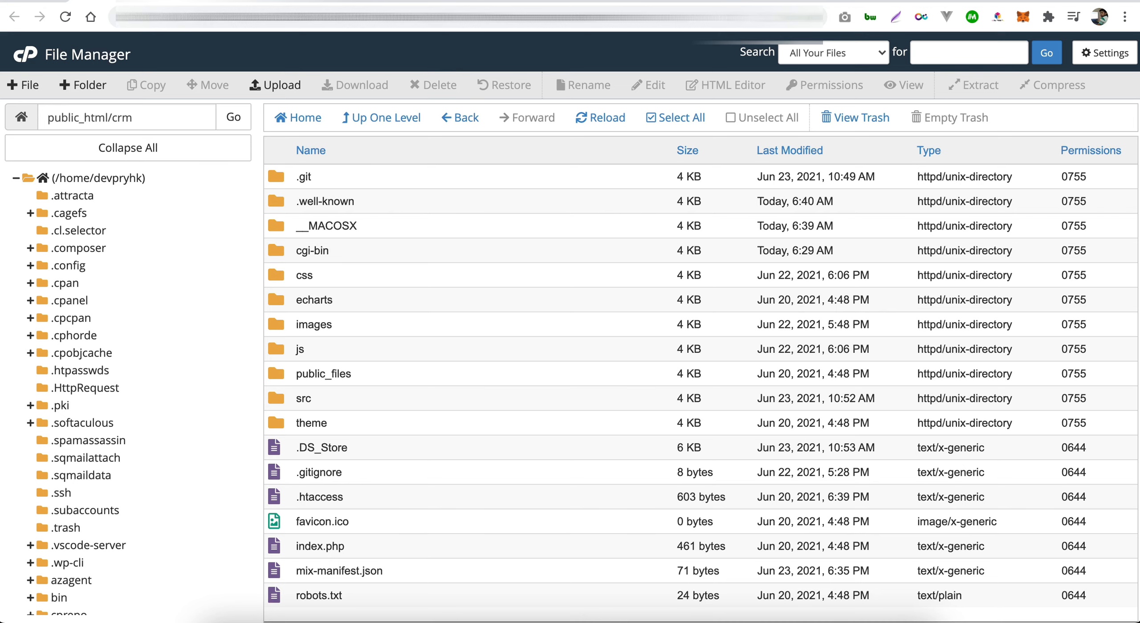
# - Load devpremier.com/crm/ in a new browser tab
pyautogui.press('super+t')
pyautogui.write('devpremier.com')
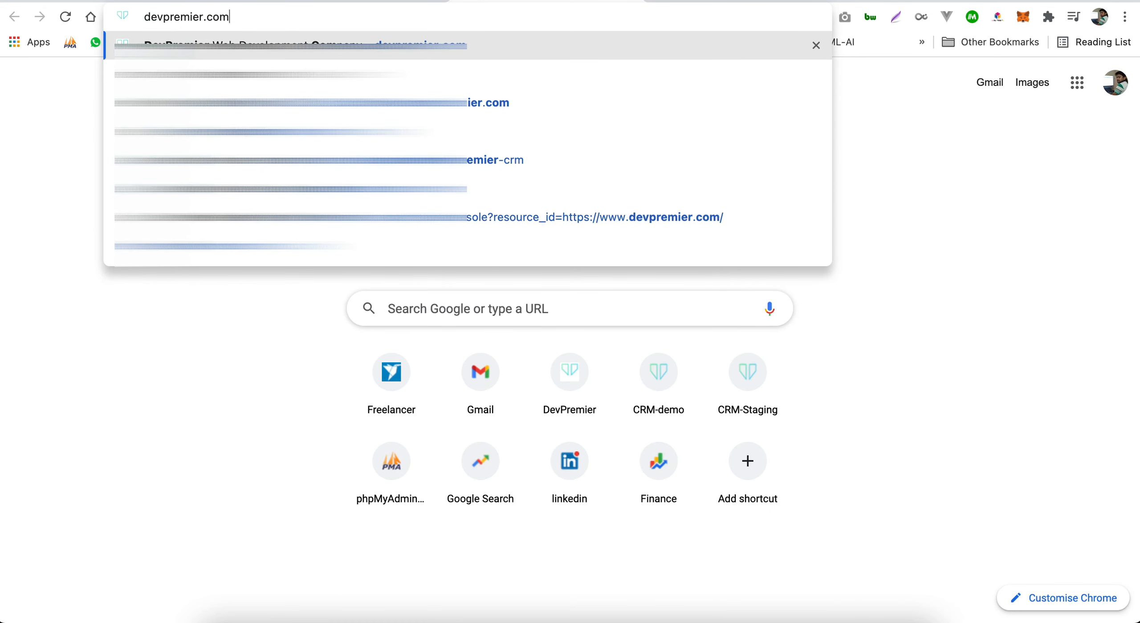
pyautogui.write('/crm/')
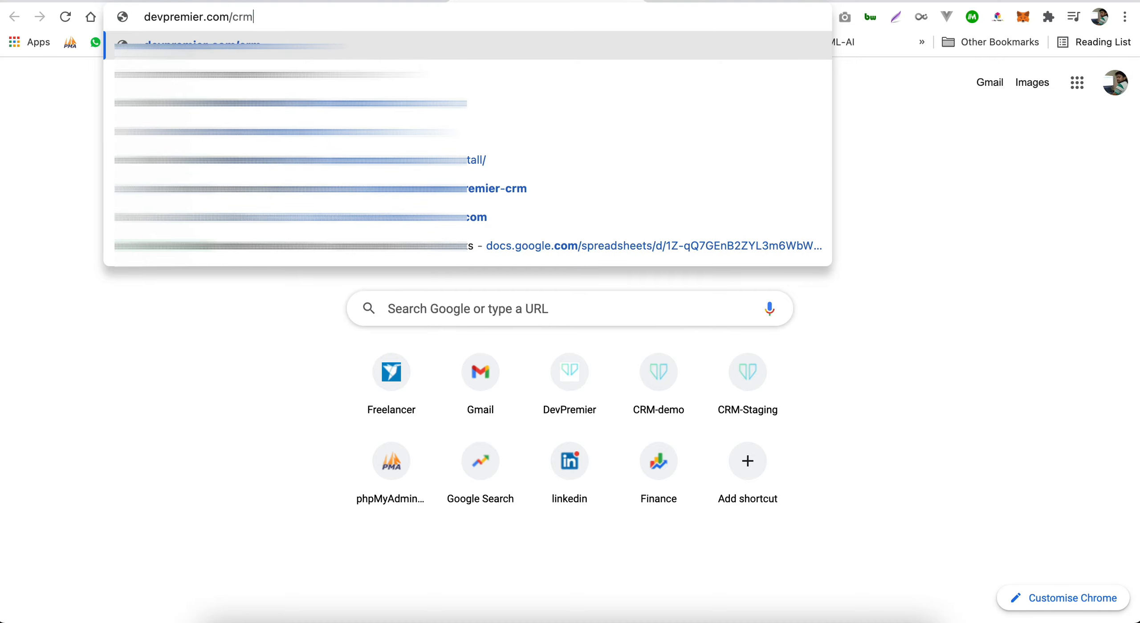
pyautogui.press('Return')
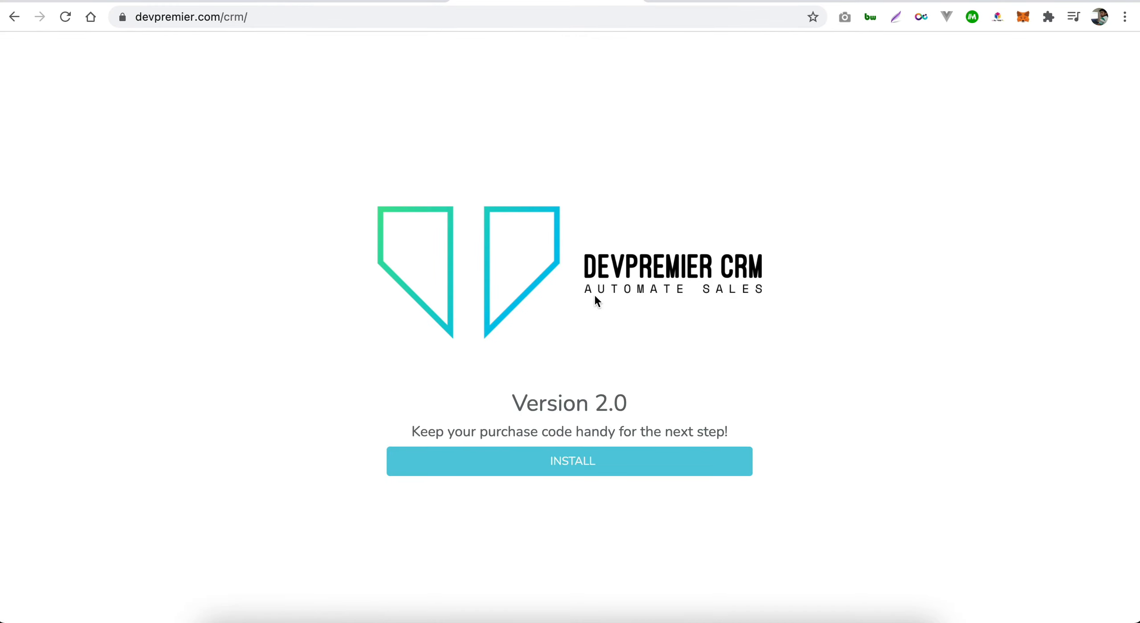
# - Begin the install and submit the pasted purchase code to reach Basic Details
pyautogui.click(552, 476)
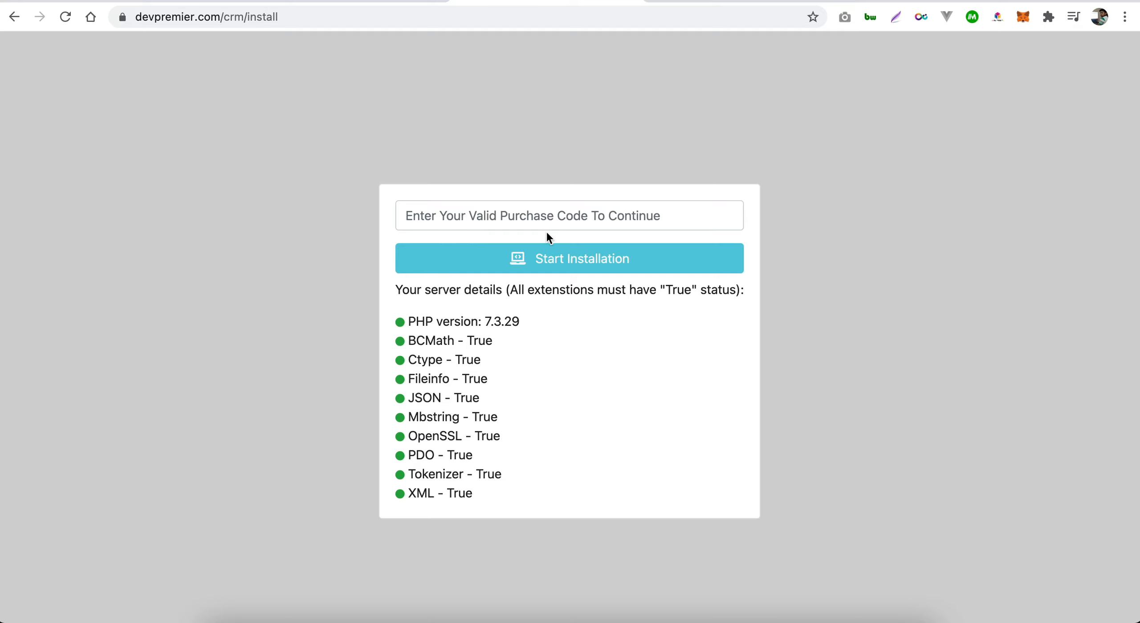
pyautogui.click(656, 228)
pyautogui.press('super+v')
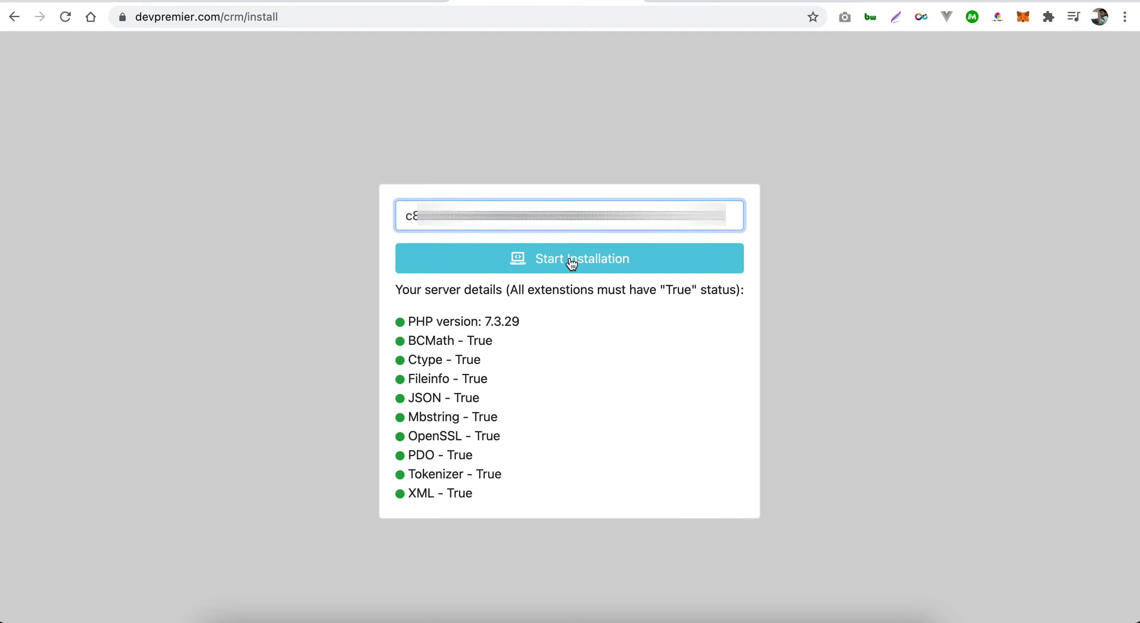
pyautogui.click(545, 266)
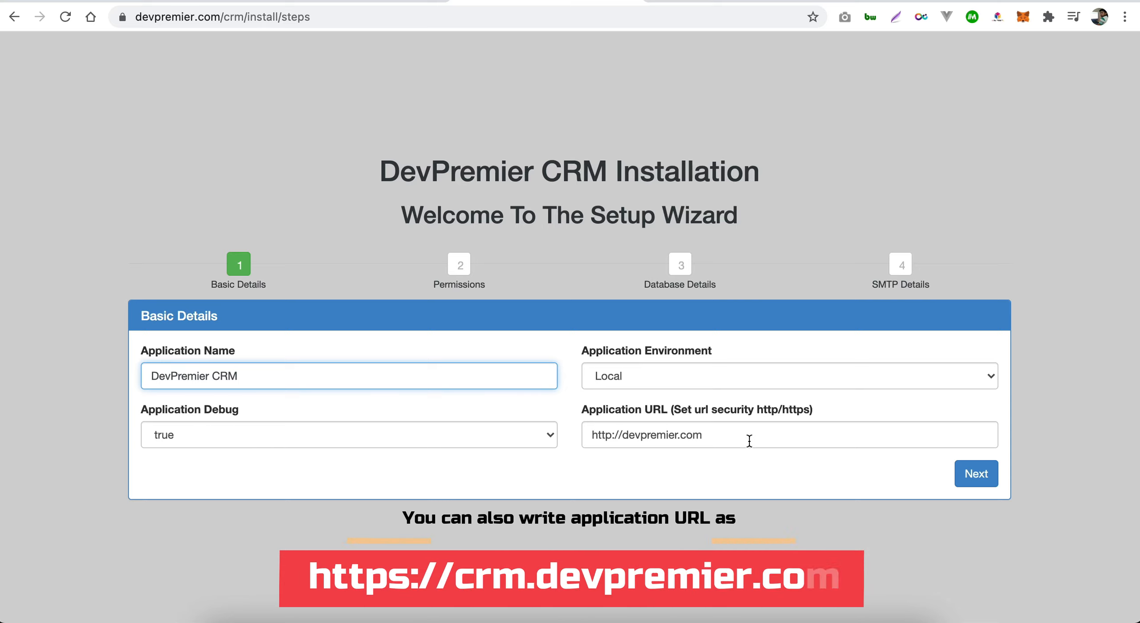
pyautogui.click(716, 438)
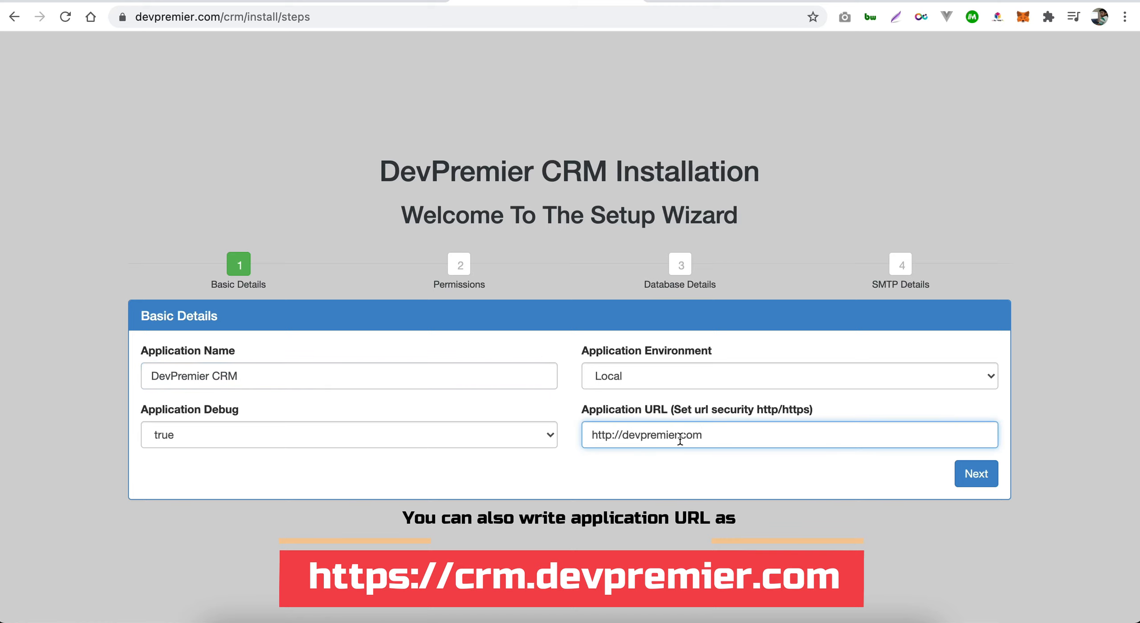
pyautogui.doubleClick(606, 435)
pyautogui.write('https')
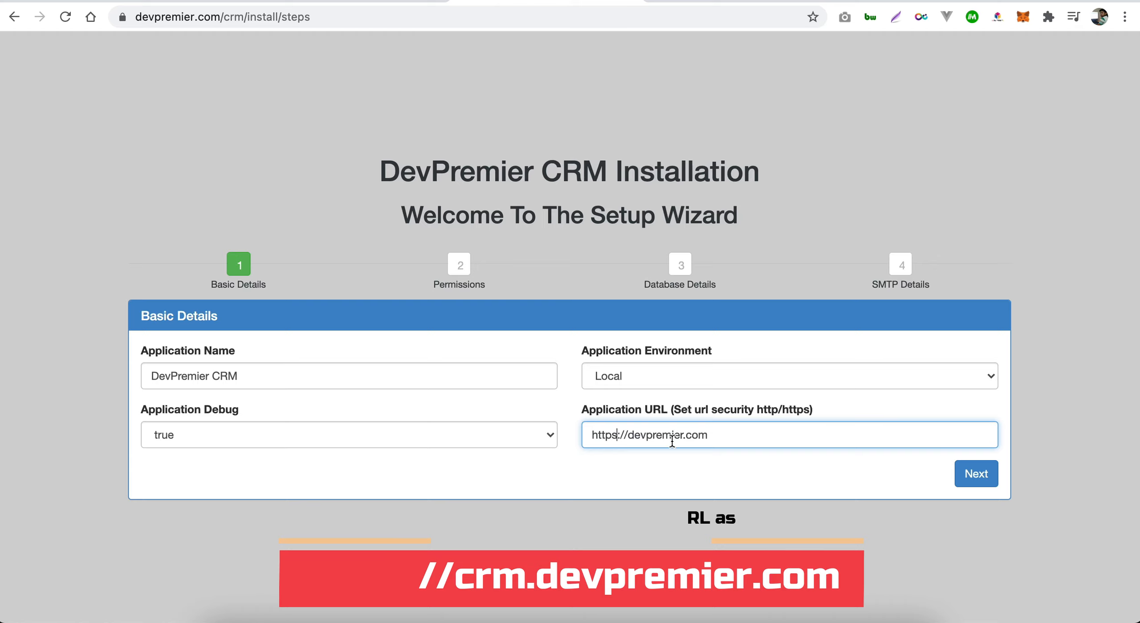
pyautogui.click(756, 428)
pyautogui.write('/crm')
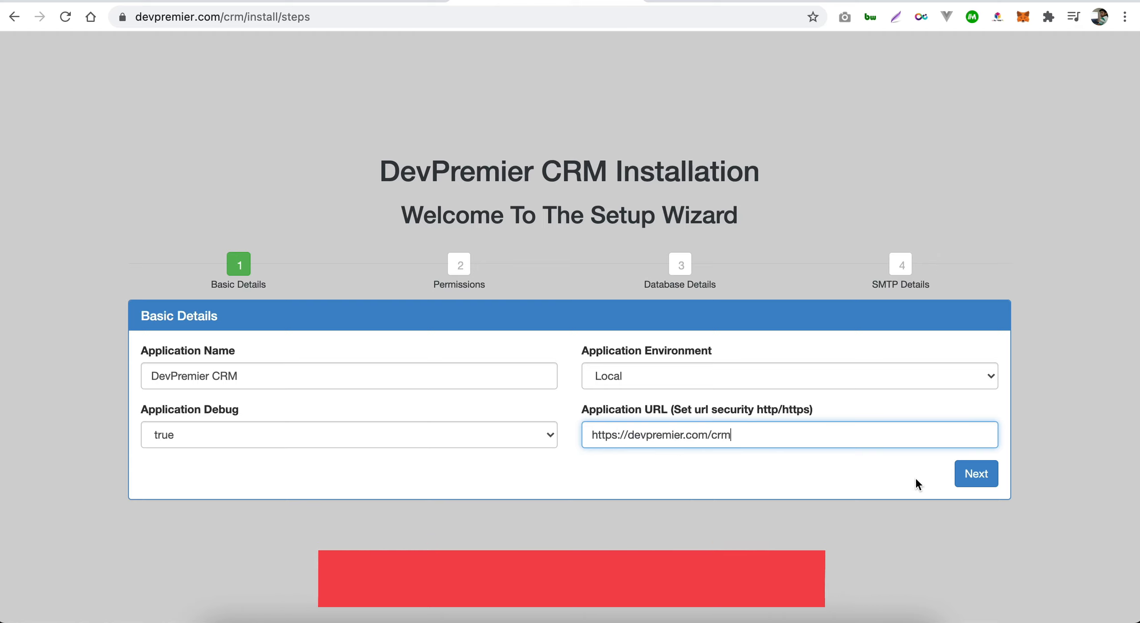
pyautogui.click(962, 475)
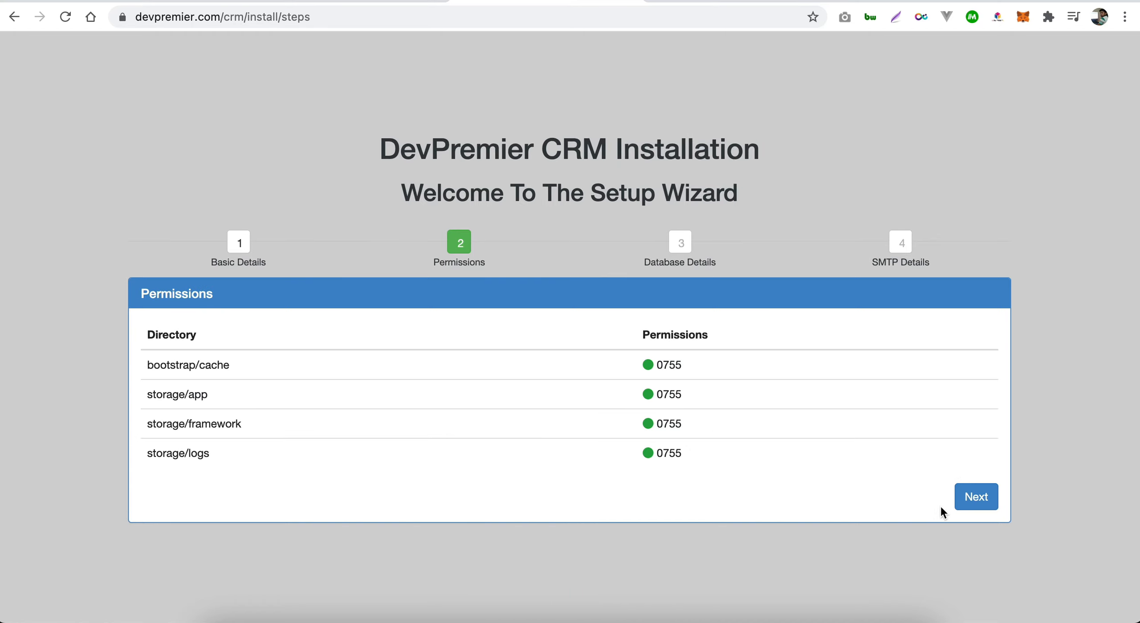
# - Advance to Database Details and replace the root DB_PASSWORD with the copied database password
pyautogui.click(968, 505)
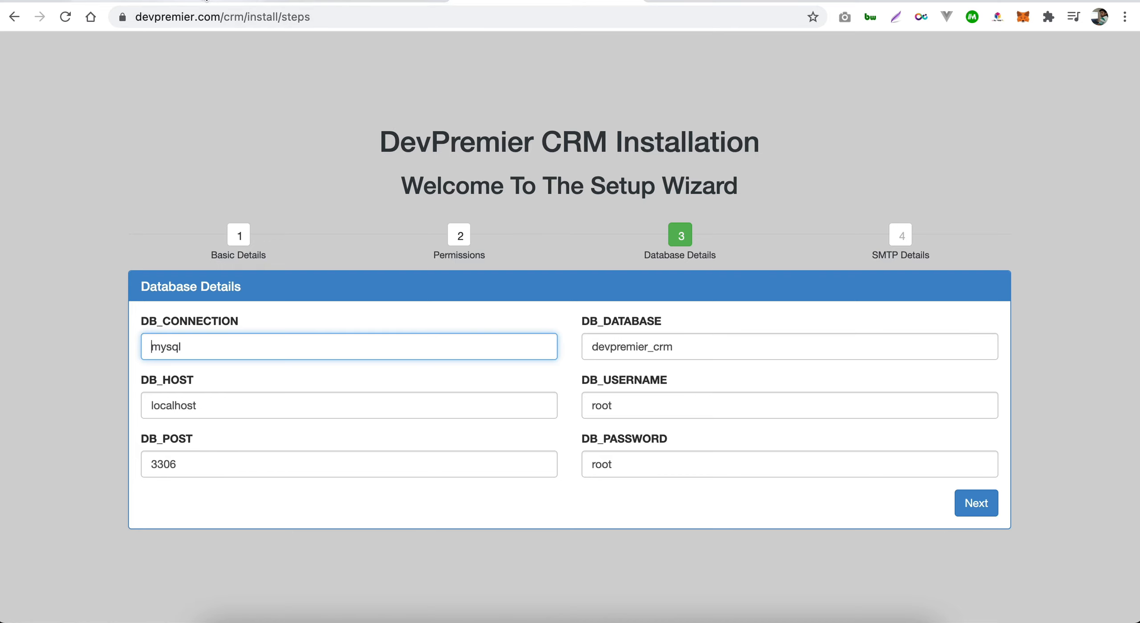
pyautogui.click(283, 4)
pyautogui.moveTo(225, 18); pyautogui.dragTo(107, 20)
pyautogui.press('super+c')
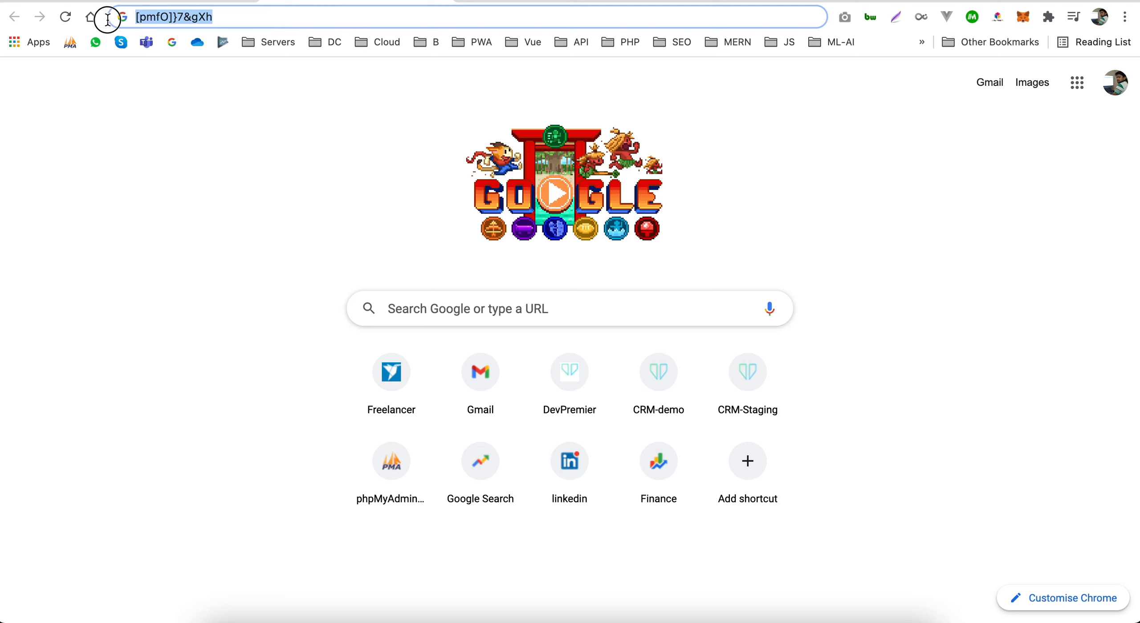
pyautogui.click(530, 2)
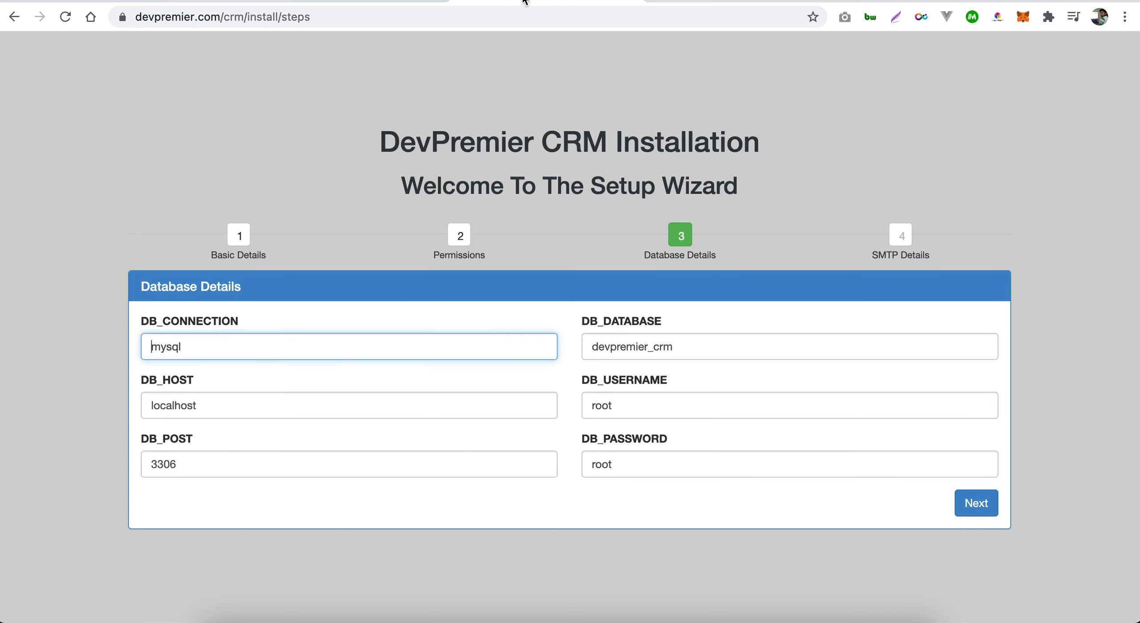
pyautogui.doubleClick(633, 454)
pyautogui.press('super+v')
pyautogui.click(188, 2)
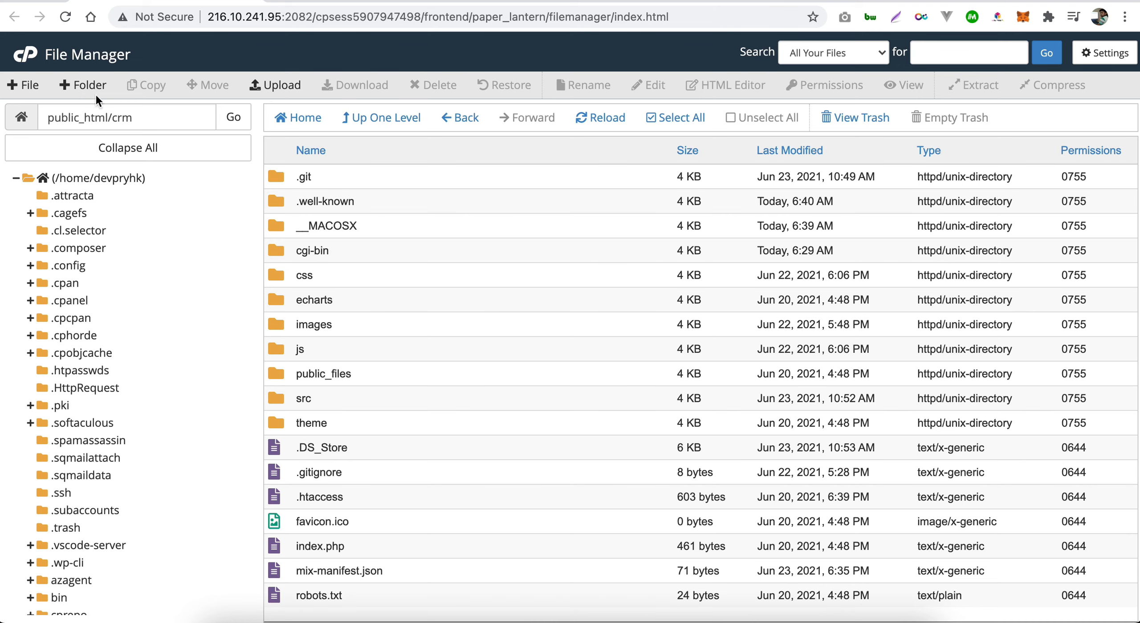
# - Find and select the database name devpryhk_crm_test on cPanel's MySQL Databases page
pyautogui.click(35, 57)
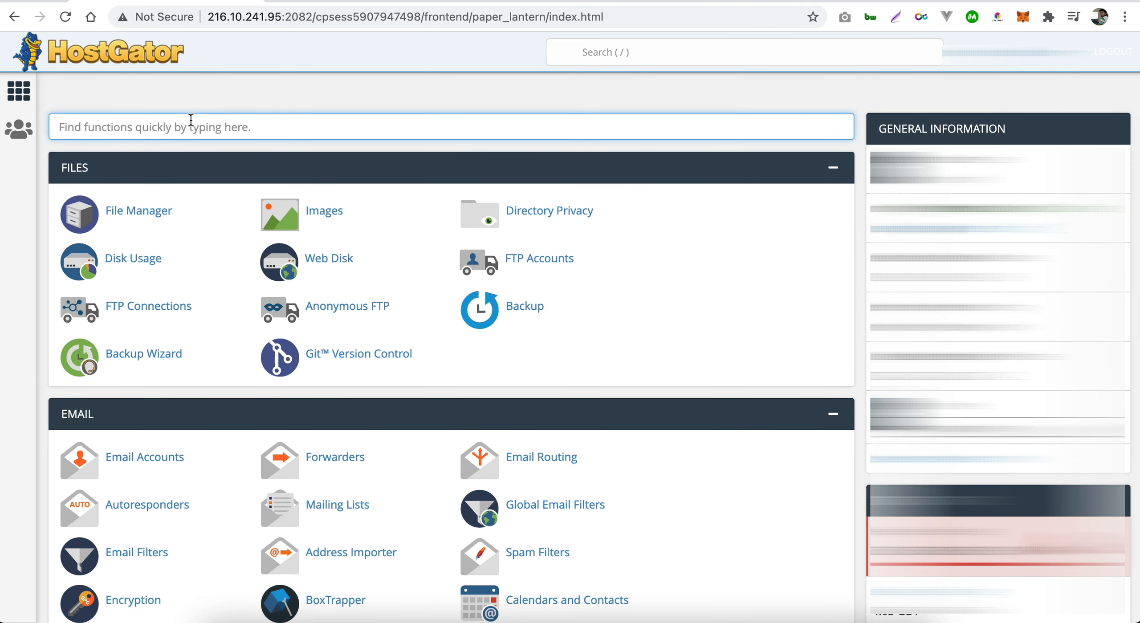
pyautogui.write('mysq')
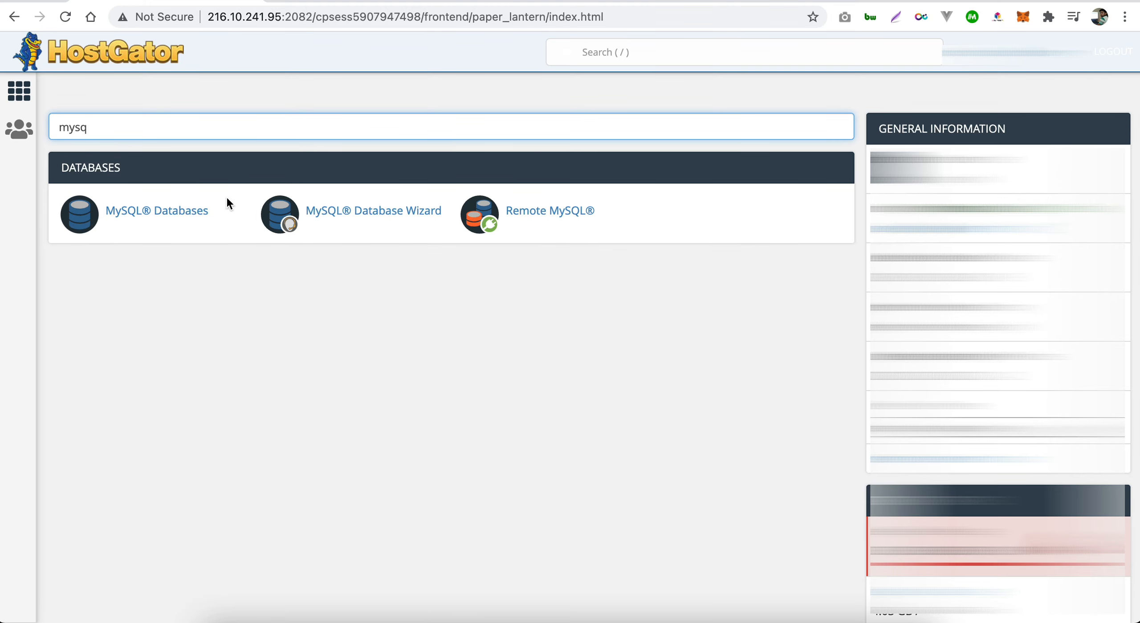
pyautogui.click(176, 212)
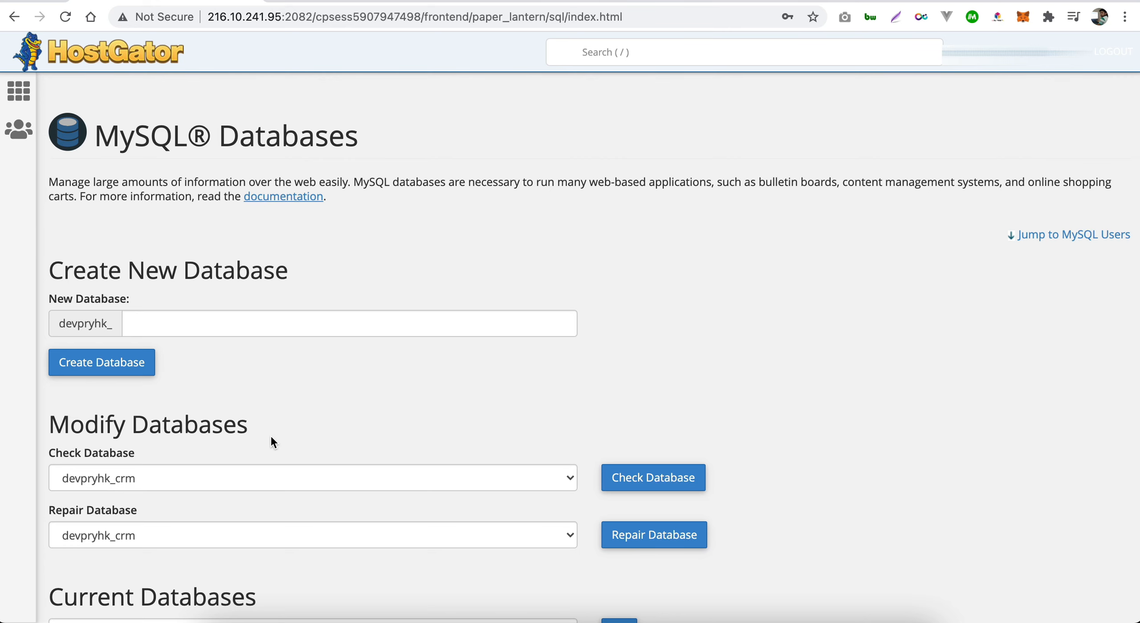
pyautogui.scroll(-8, 271, 435)
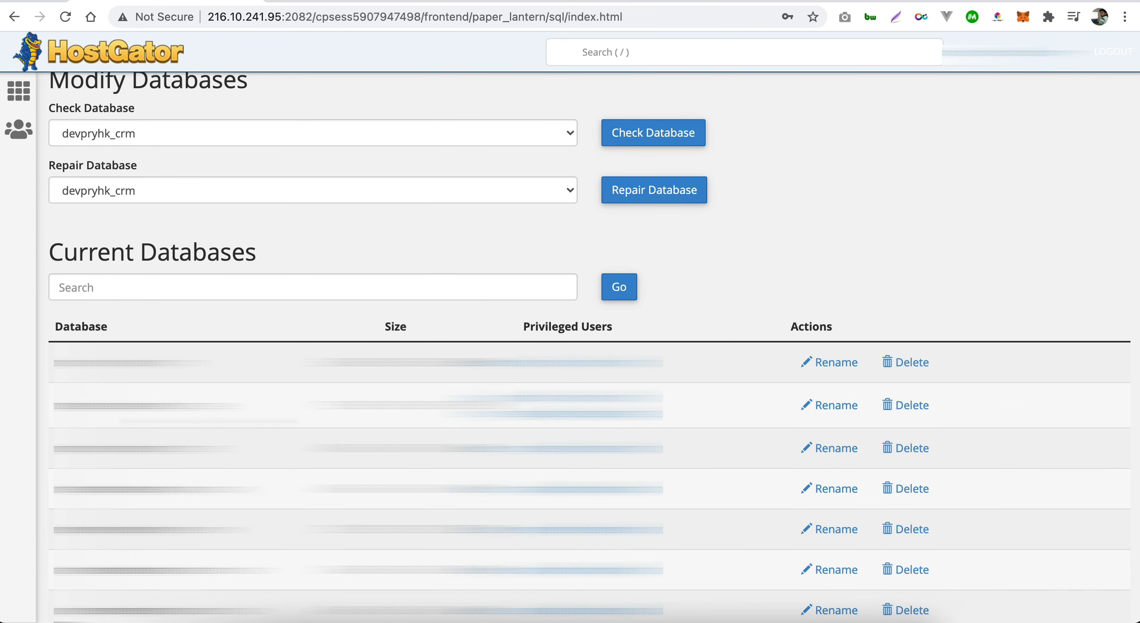
pyautogui.doubleClick(125, 448)
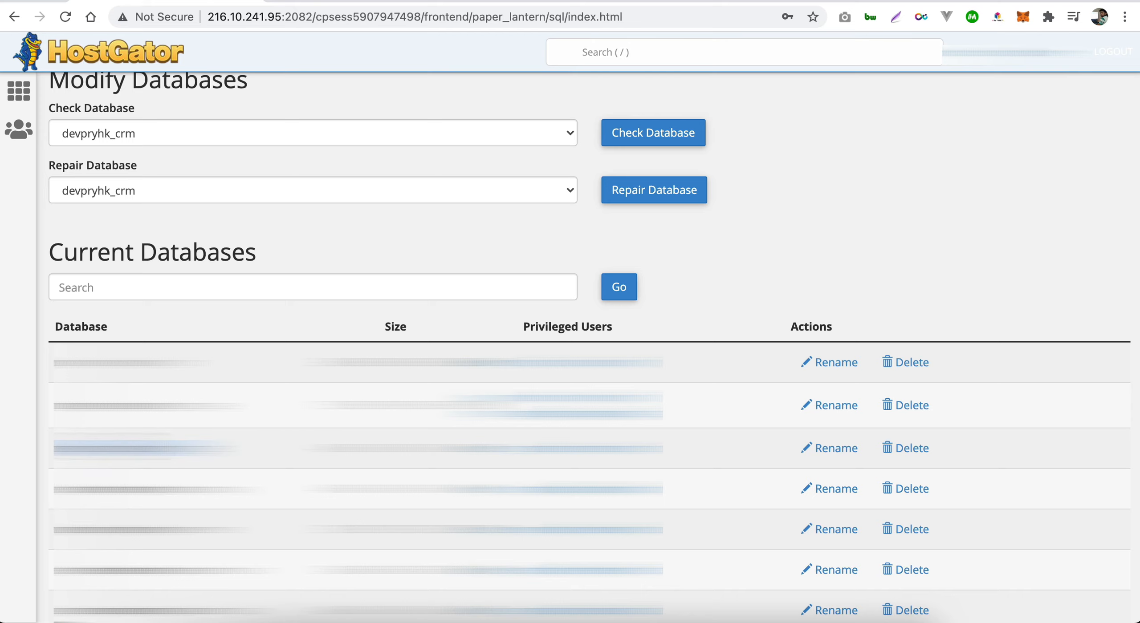
# - Set DB_DATABASE to devpryhk_crm_test and DB_USERNAME to devpryhk_crm_tes, then advance to SMTP Details
pyautogui.hotkey('ctrl', 'Tab')
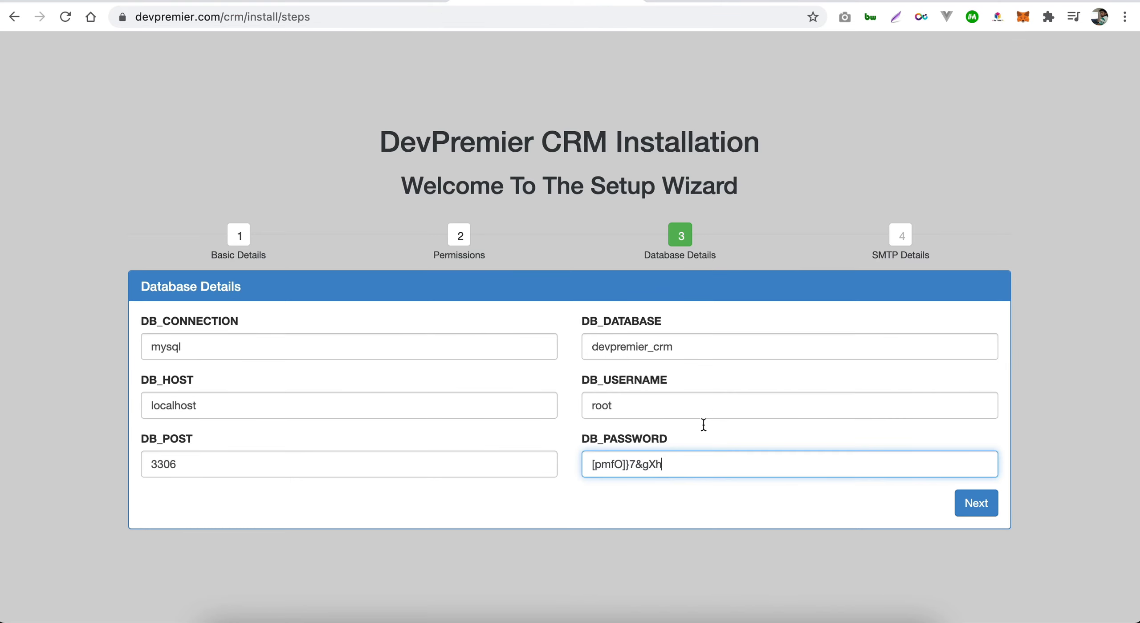
pyautogui.doubleClick(681, 347)
pyautogui.write('devpryhk_crm_test')
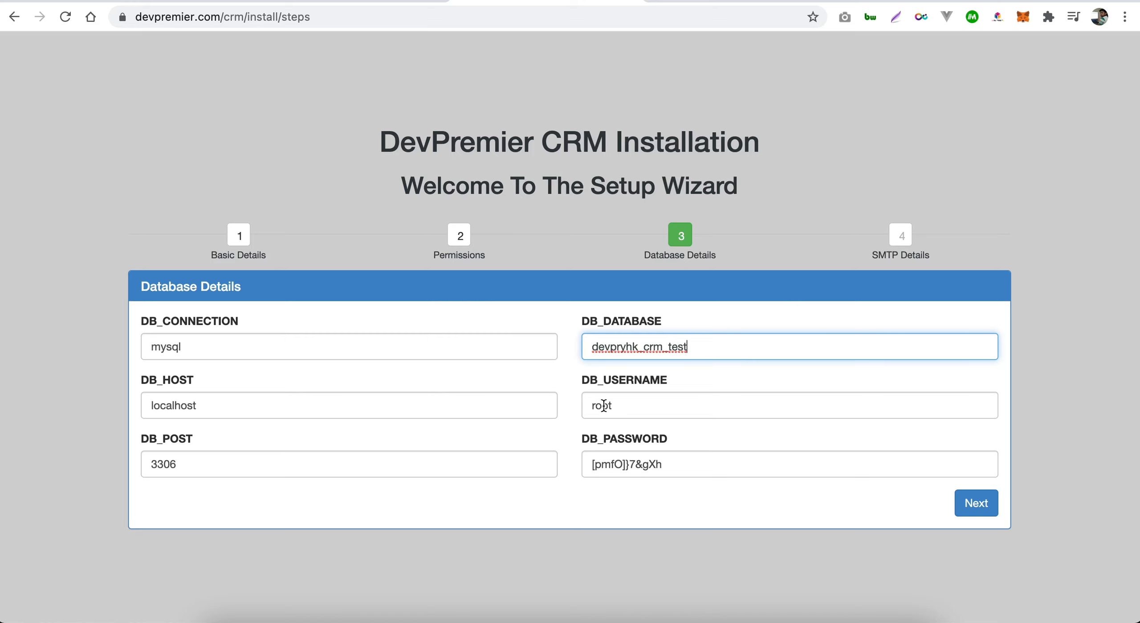
pyautogui.doubleClick(604, 406)
pyautogui.write('devpryhk_crm_test')
pyautogui.press('BackSpace')
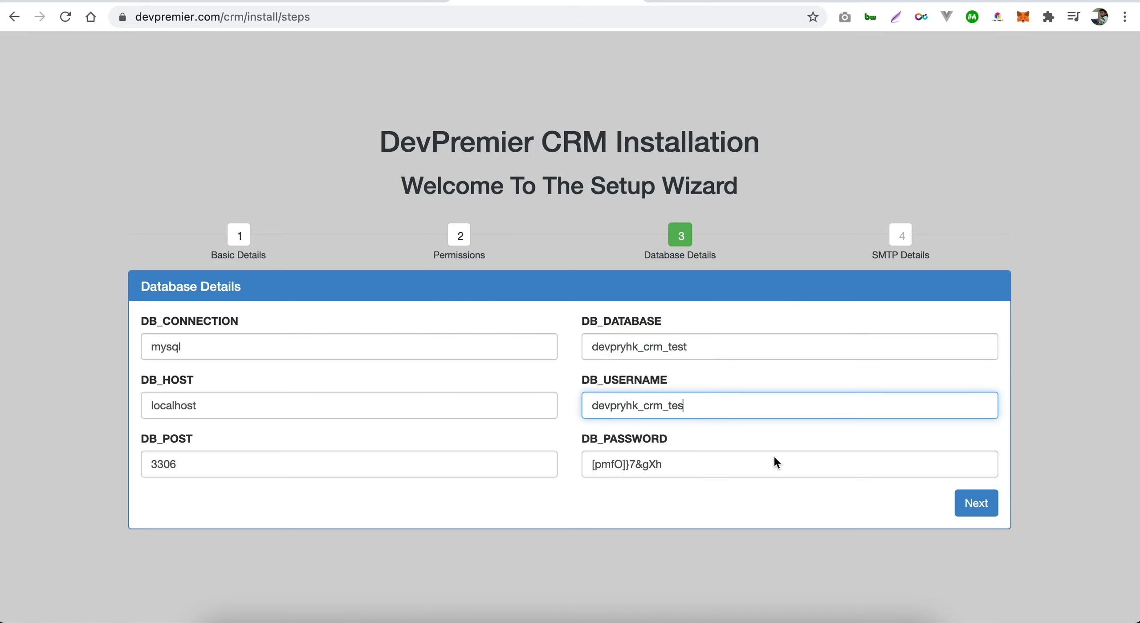
pyautogui.click(978, 504)
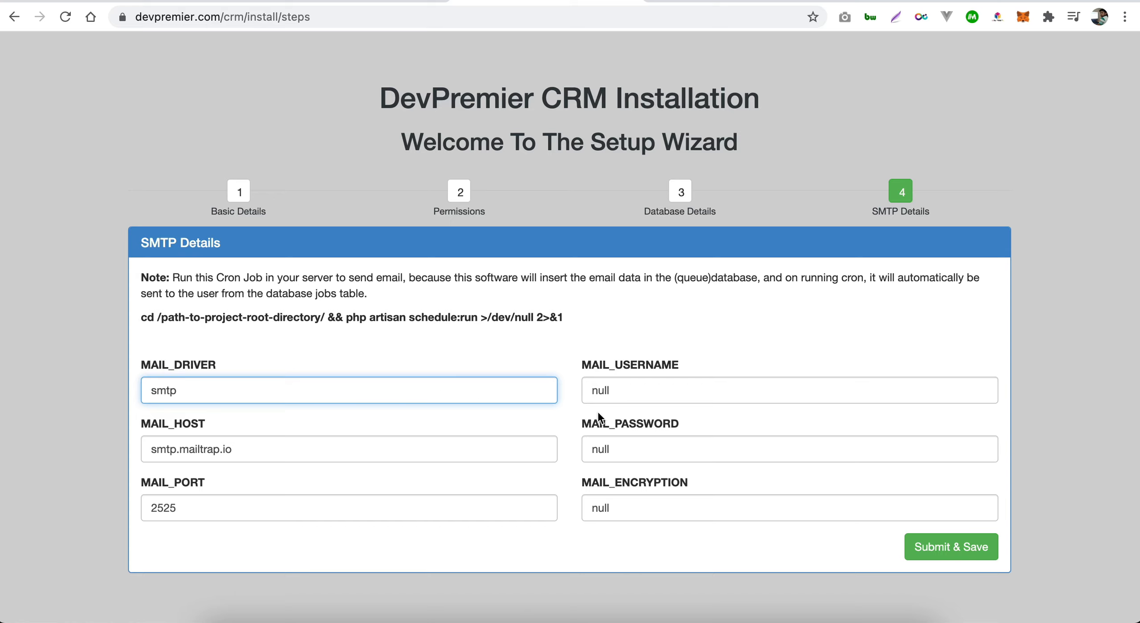
# - Keep the default SMTP details and submit them with Submit & Save
pyautogui.click(653, 344)
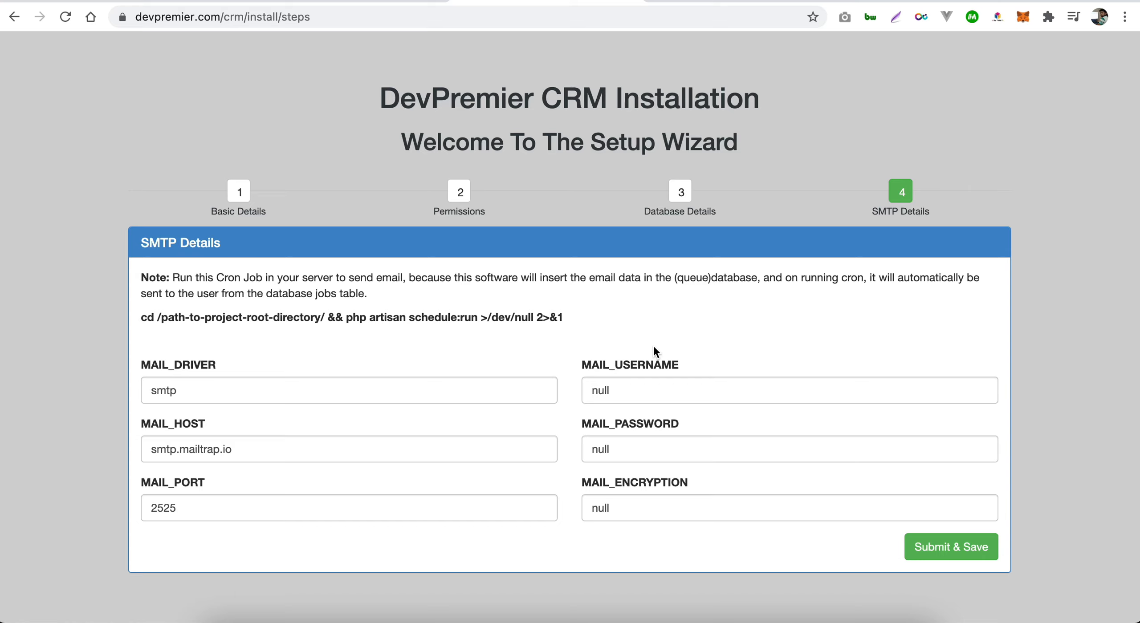
pyautogui.click(943, 556)
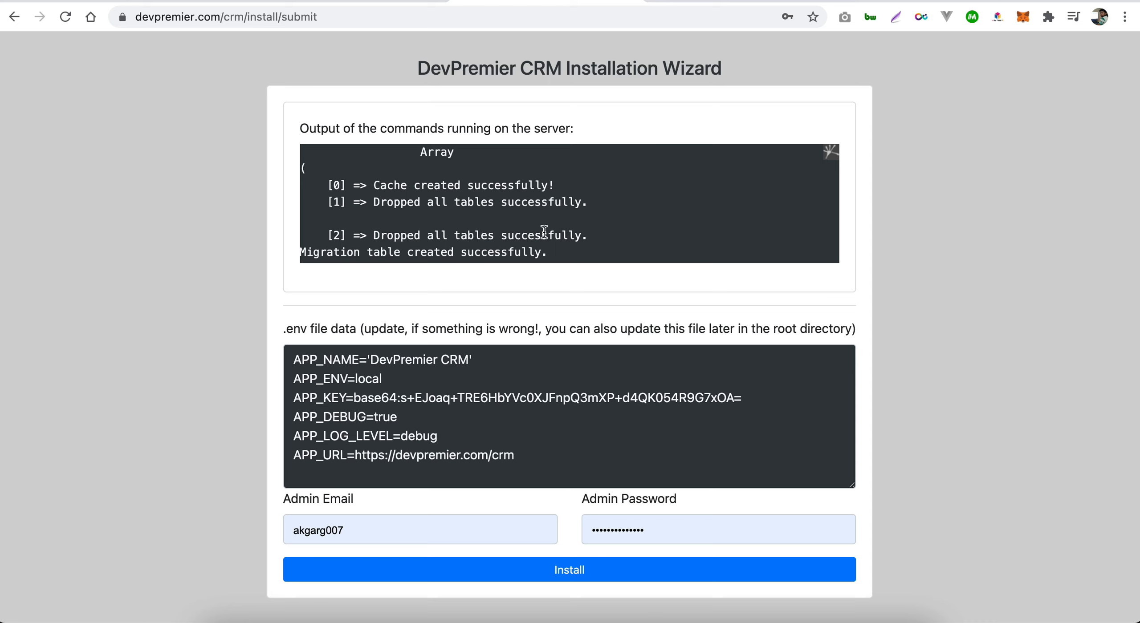
# - Review the server output down to the DB:SEED Success message, then the .env database settings
pyautogui.scroll(-3, 584, 235)
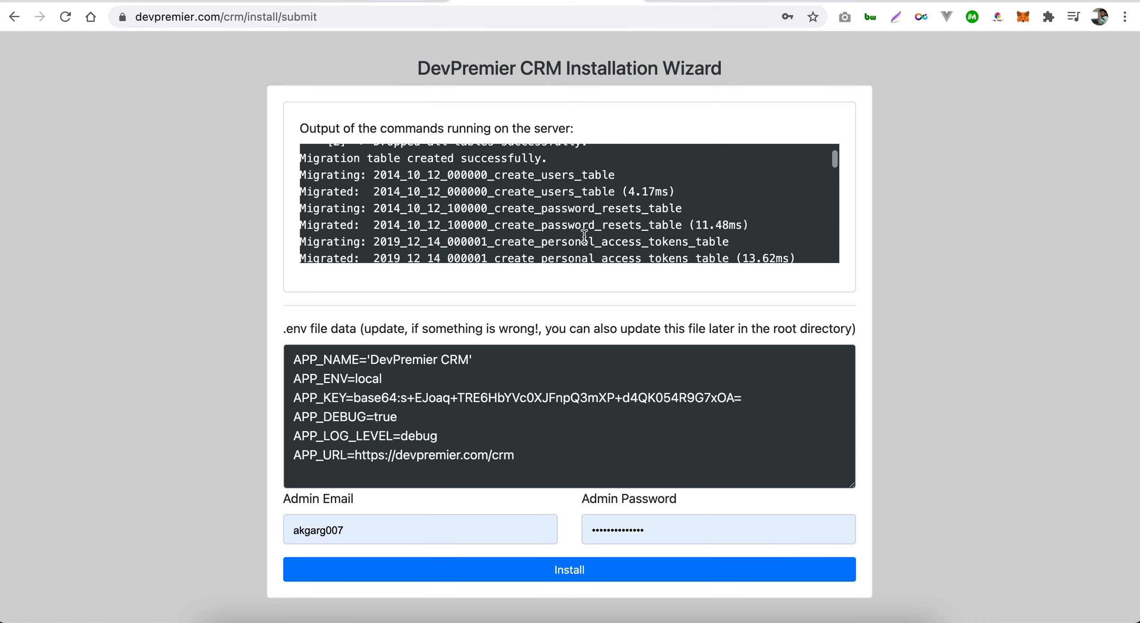
pyautogui.scroll(-10, 584, 236)
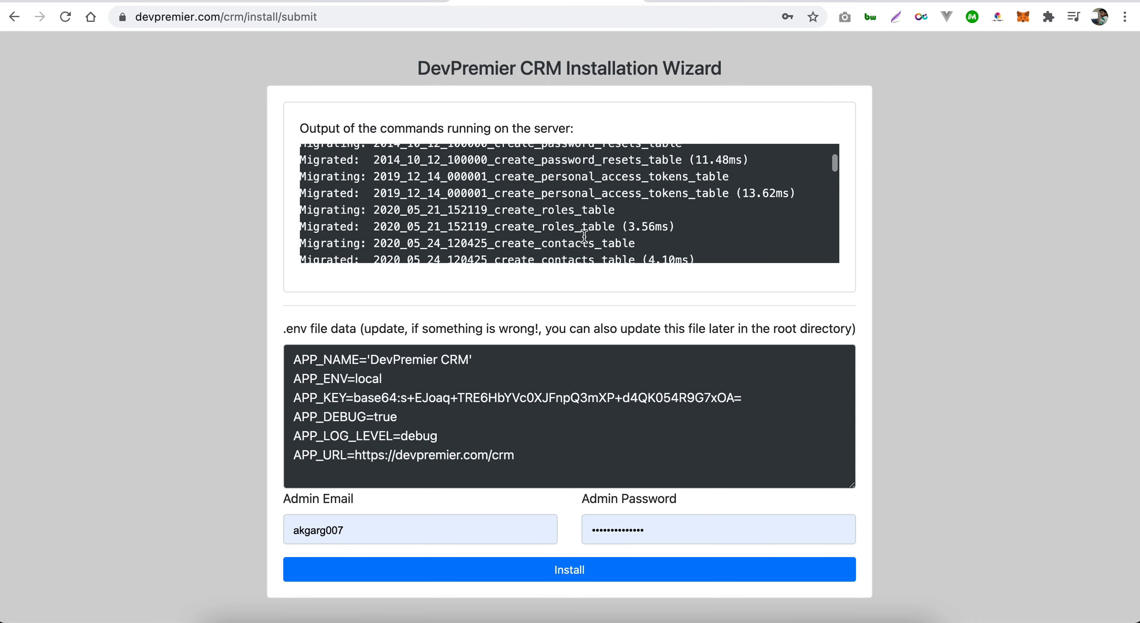
pyautogui.scroll(-6, 584, 236)
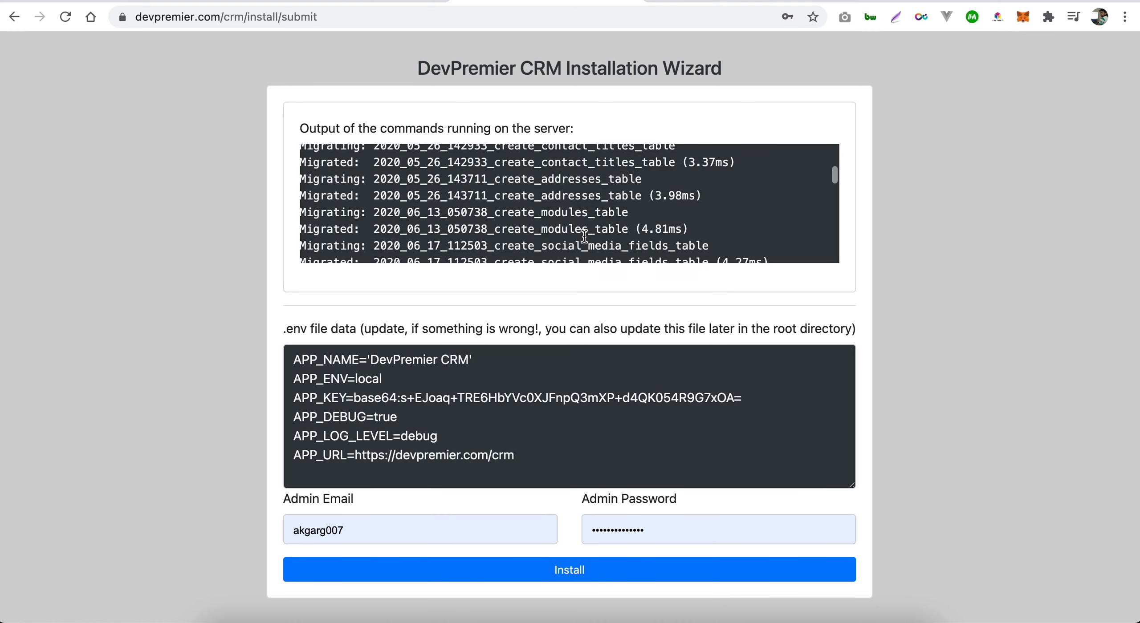
pyautogui.scroll(-20, 584, 236)
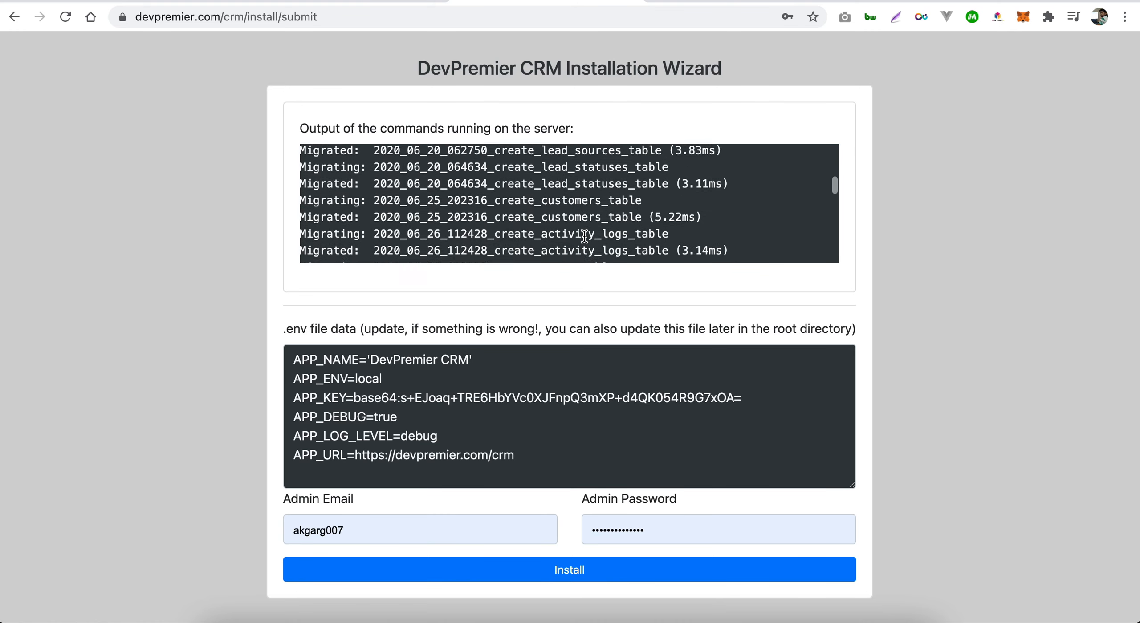
pyautogui.scroll(-20, 584, 236)
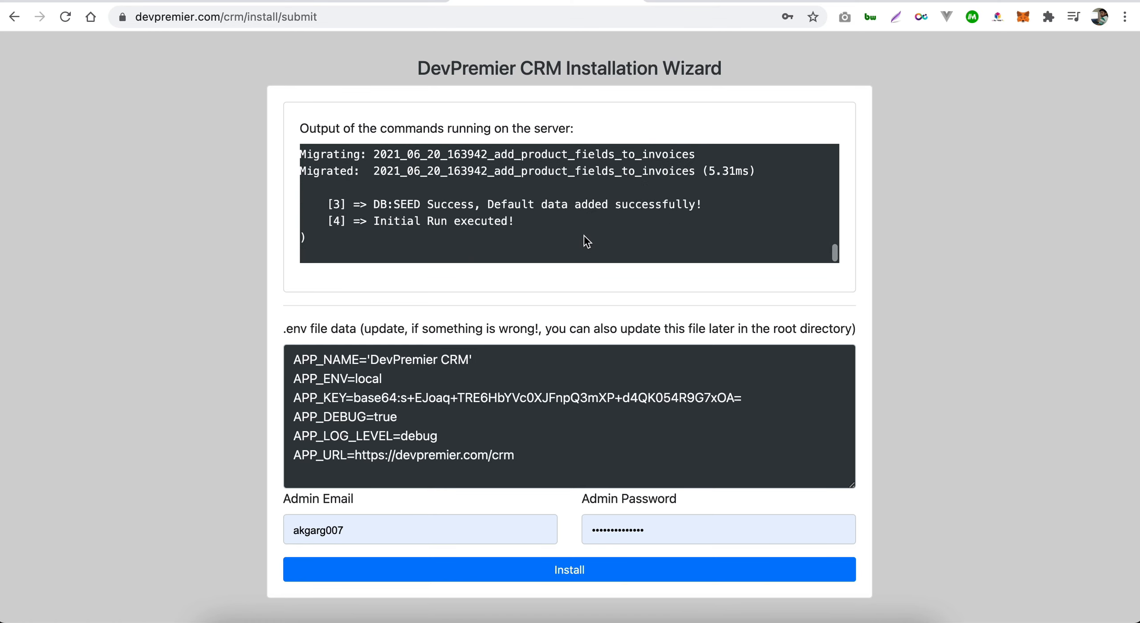
pyautogui.moveTo(377, 205); pyautogui.dragTo(466, 206)
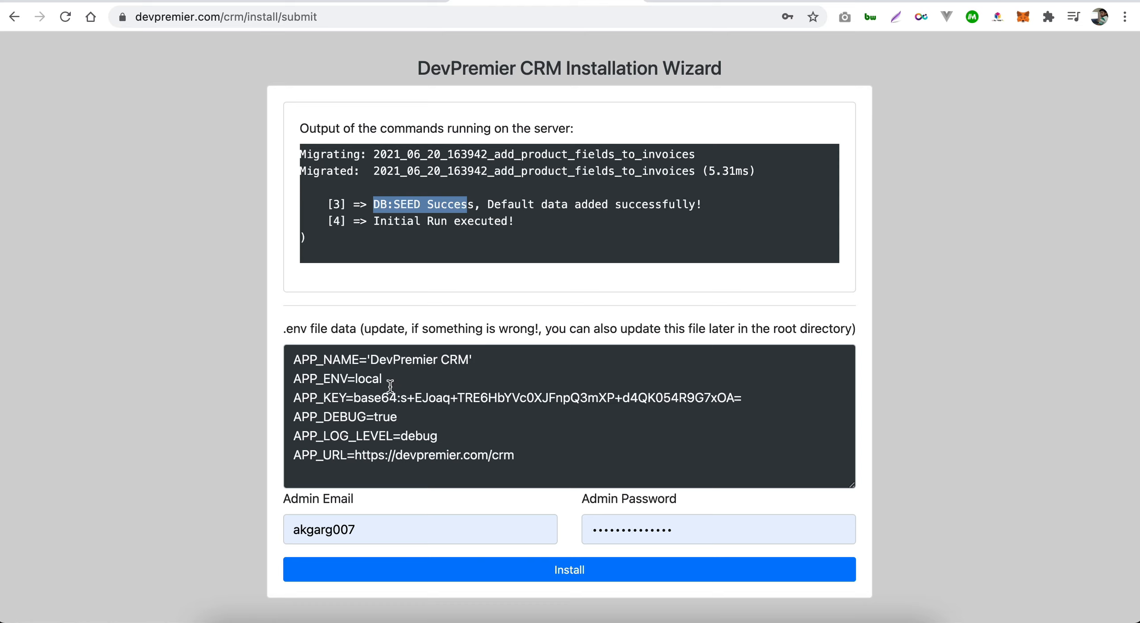
pyautogui.click(407, 377)
pyautogui.scroll(-3, 564, 453)
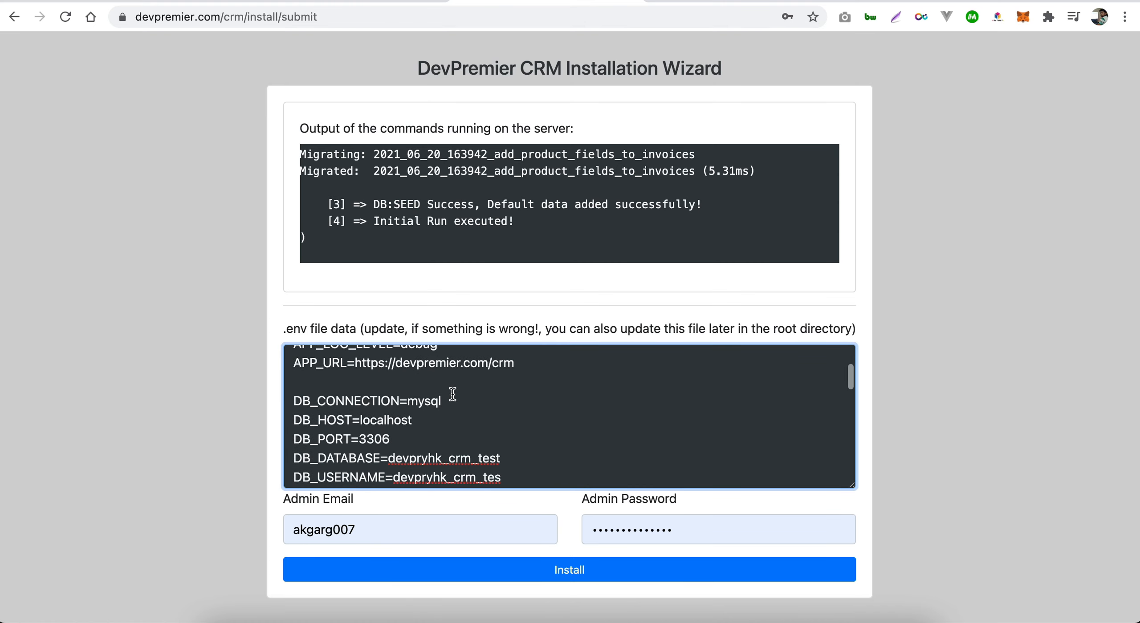
pyautogui.scroll(-3, 529, 430)
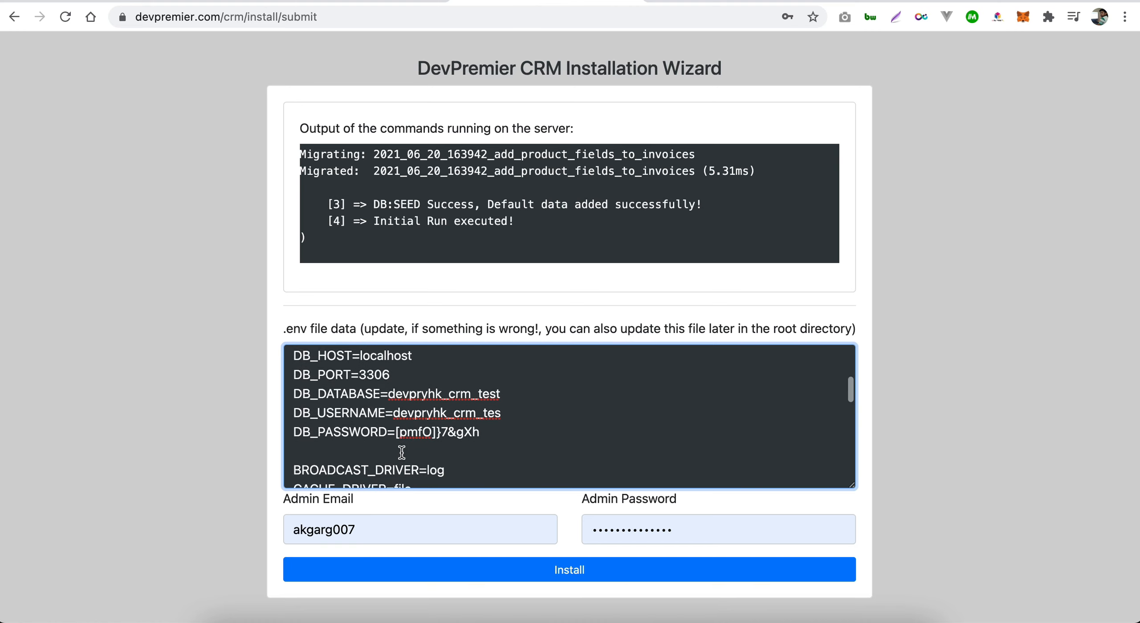
# - Replace the Admin Email with the new administrator's e-mail address
pyautogui.click(399, 533)
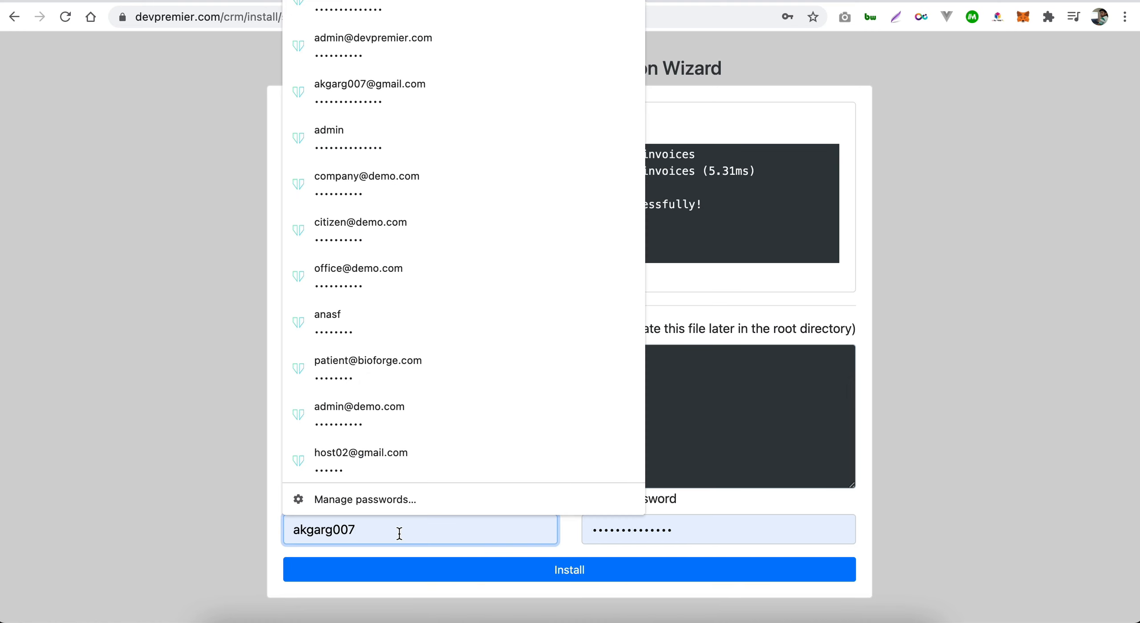
pyautogui.click(222, 498)
pyautogui.click(377, 526)
pyautogui.moveTo(377, 527); pyautogui.dragTo(266, 535)
pyautogui.press('BackSpace')
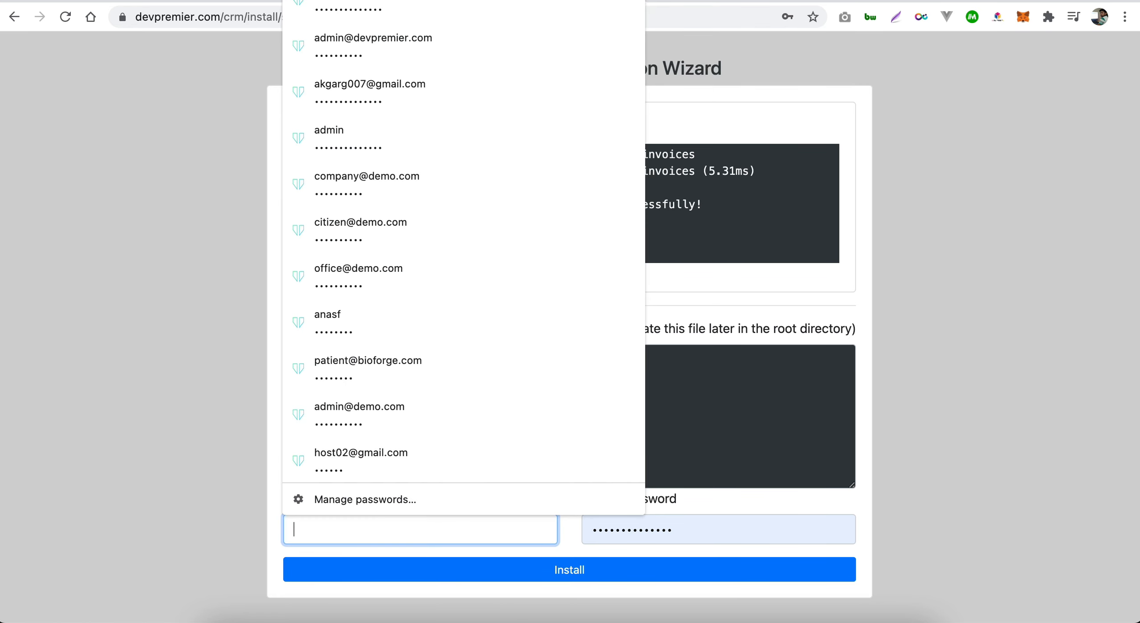
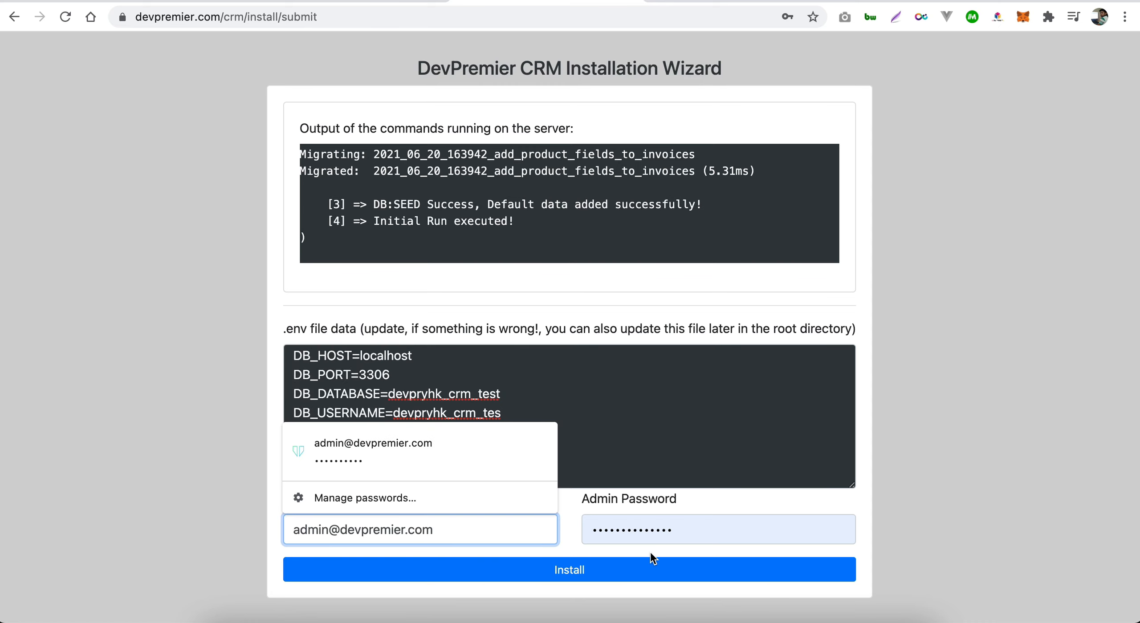
# - Replace the Admin Password with the new administrator password and run Install
pyautogui.click(667, 530)
pyautogui.moveTo(674, 530); pyautogui.dragTo(556, 529)
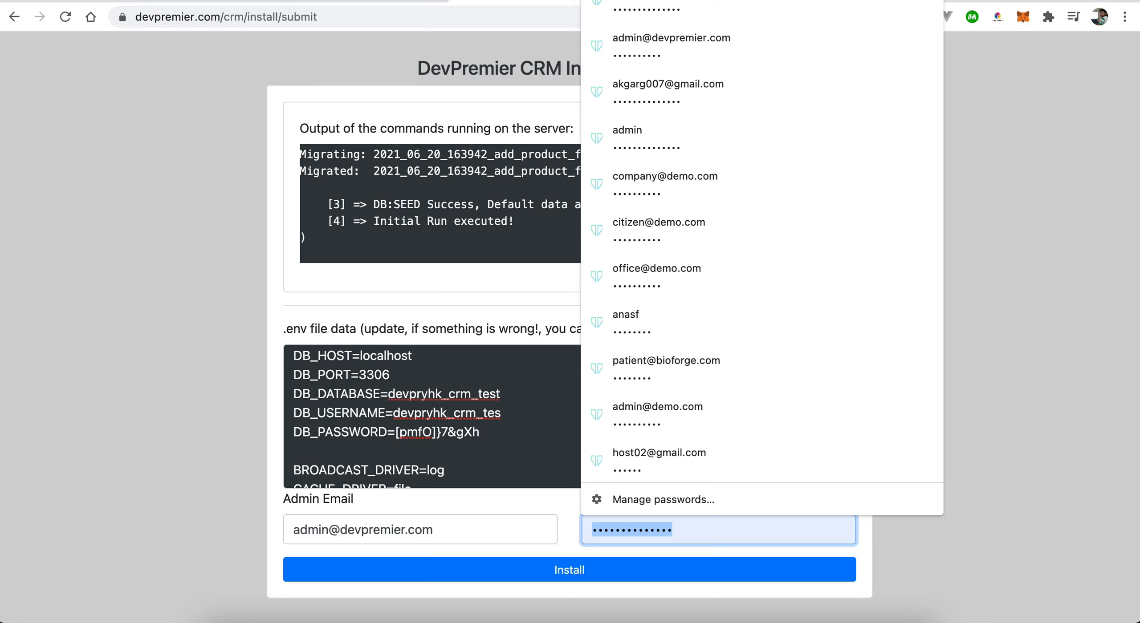
pyautogui.write('adm')
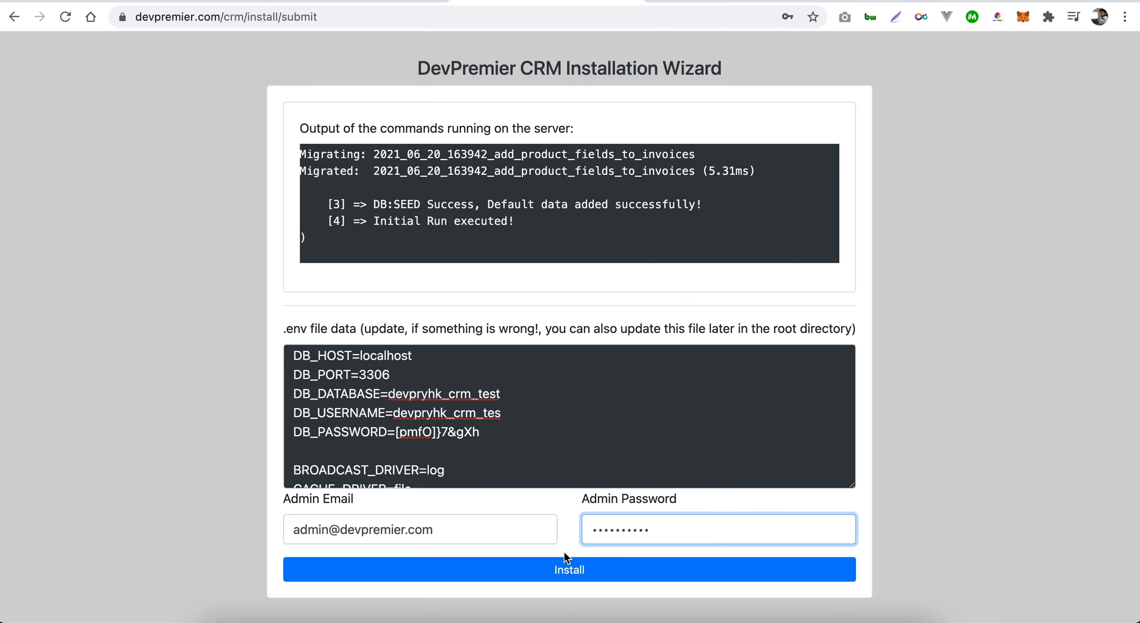
pyautogui.click(569, 567)
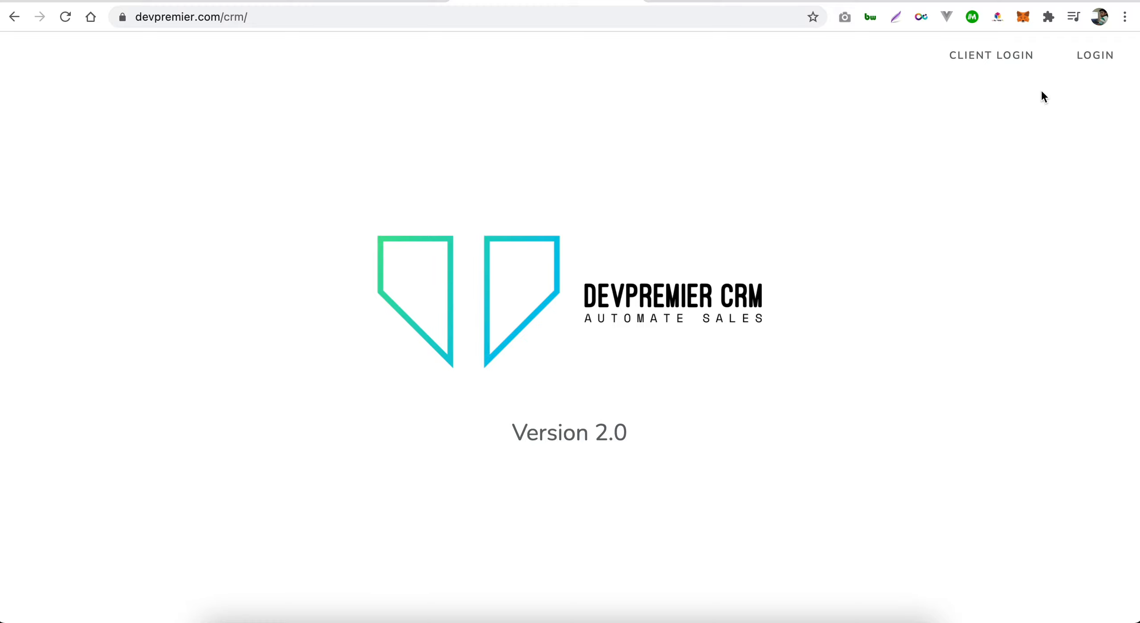
# - Log in to the CRM as administrator with the autofilled email and password
pyautogui.click(1077, 57)
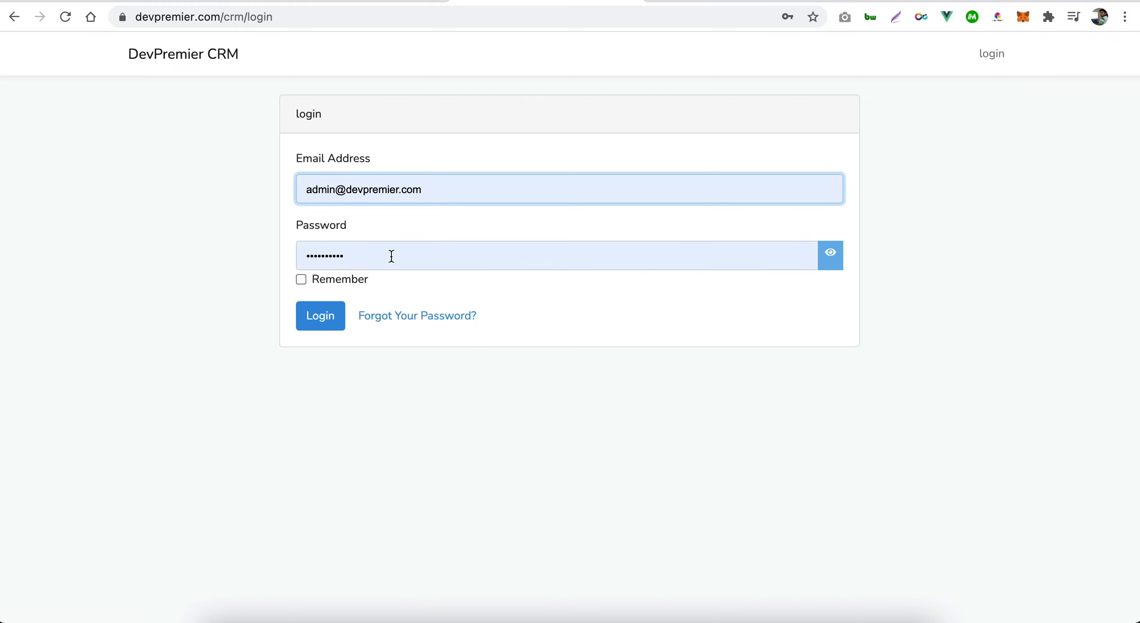
pyautogui.click(336, 314)
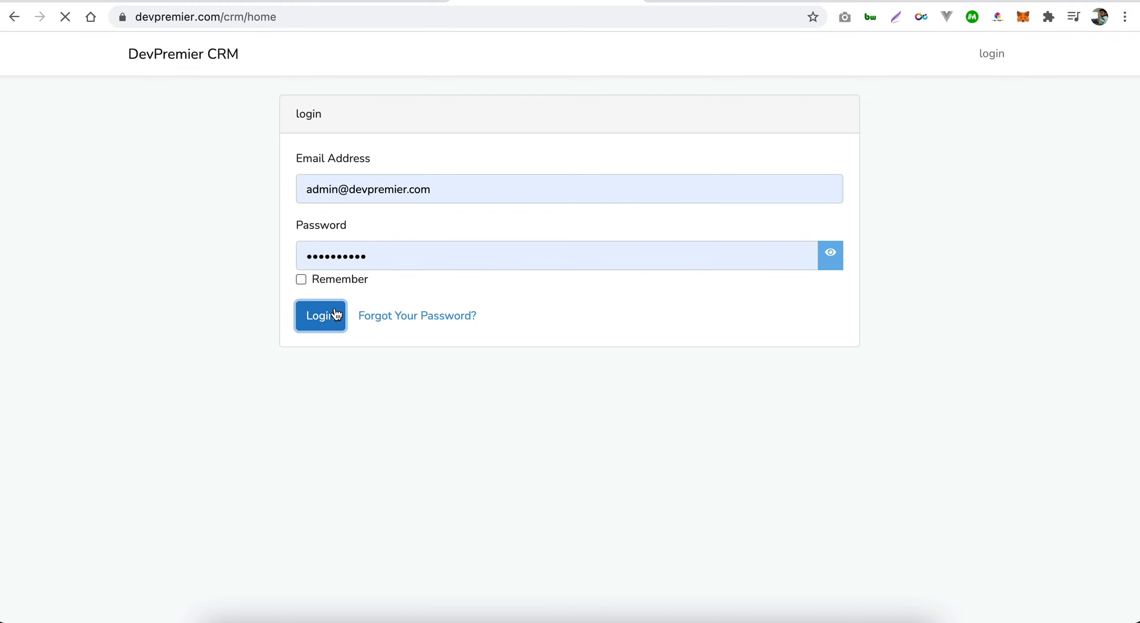